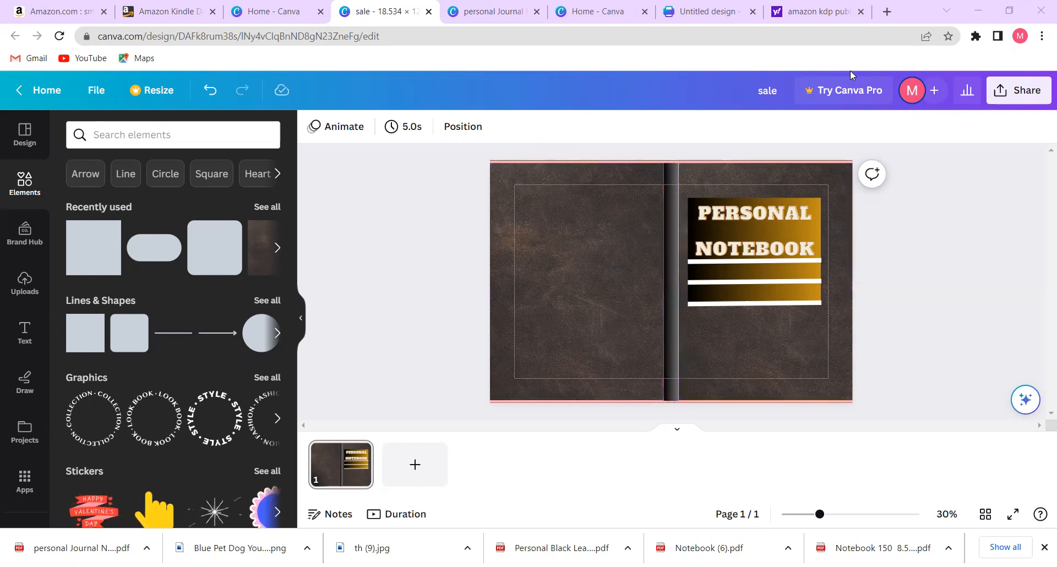
Rename the notebook cover design to "Personal Notebook".
{"action": "left_click", "coordinate": [782, 91]}
{"action": "type", "text": "s"}
{"action": "key", "text": "BackSpace"}
{"action": "type", "text": "Per"}
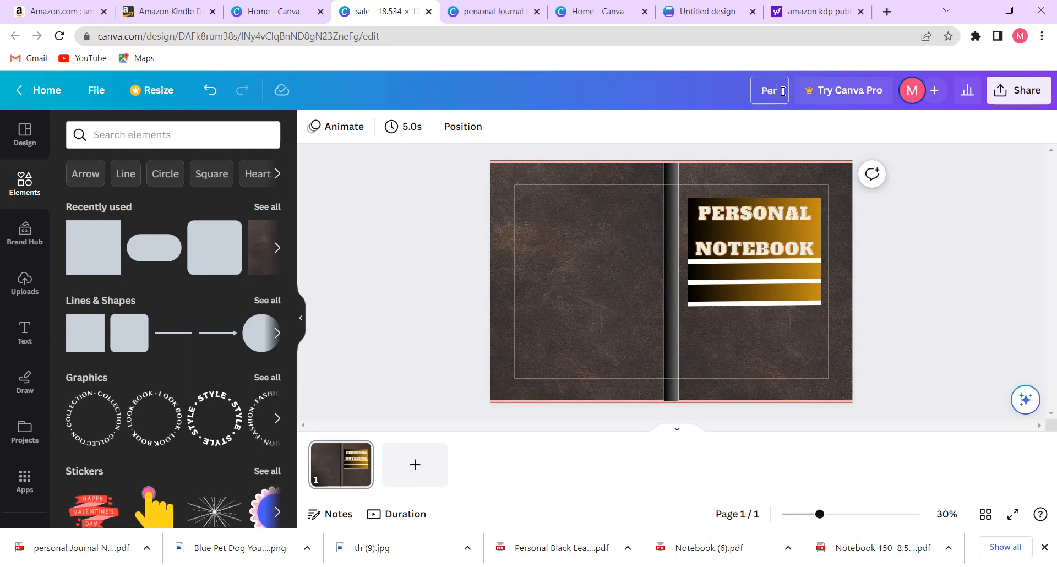
{"action": "type", "text": "sonal"}
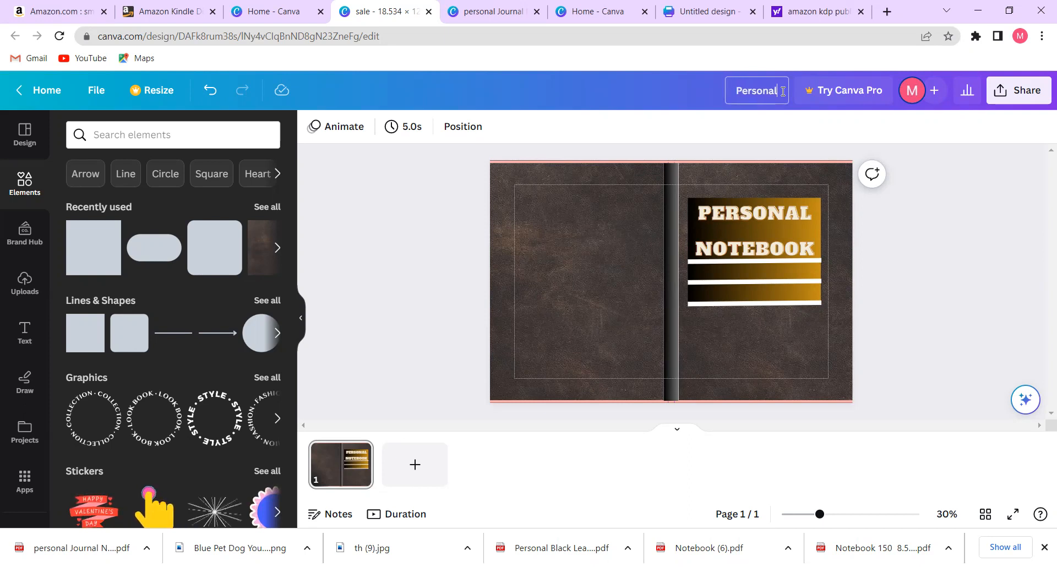
{"action": "type", "text": " Noten"}
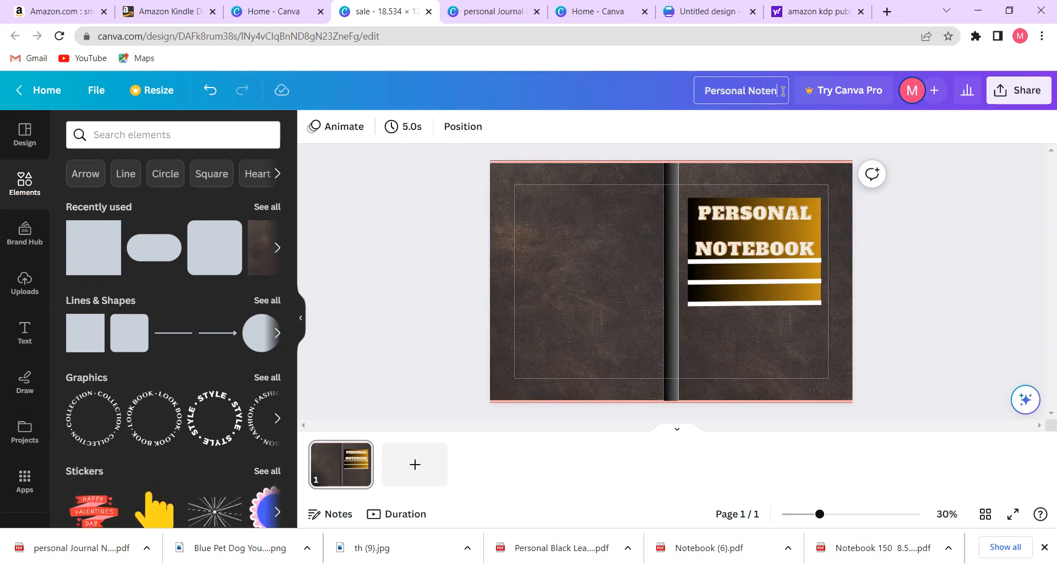
{"action": "key", "text": "BackSpace"}
{"action": "type", "text": "bp"}
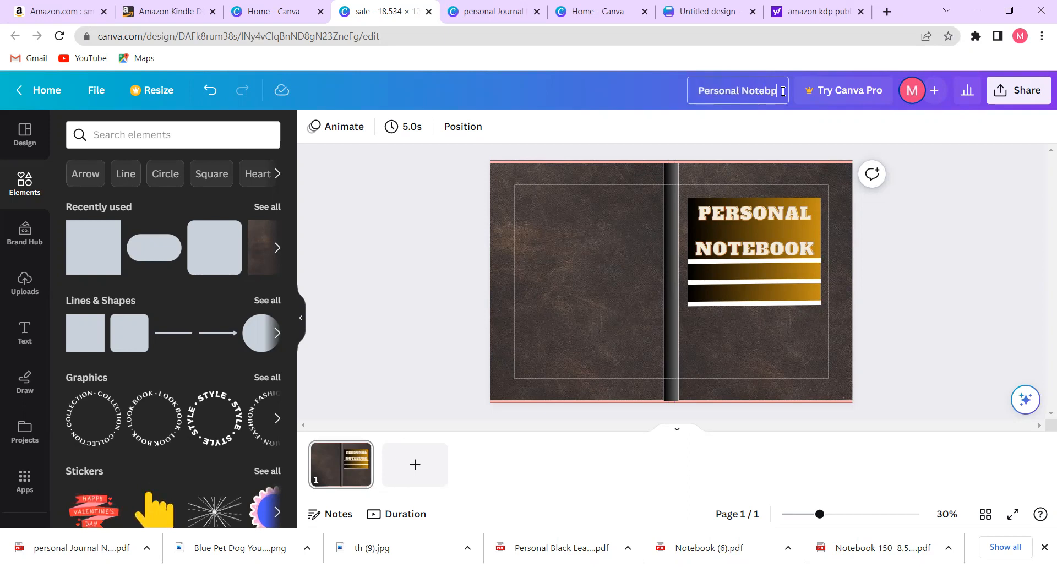
{"action": "key", "text": "BackSpace"}
{"action": "type", "text": "ook"}
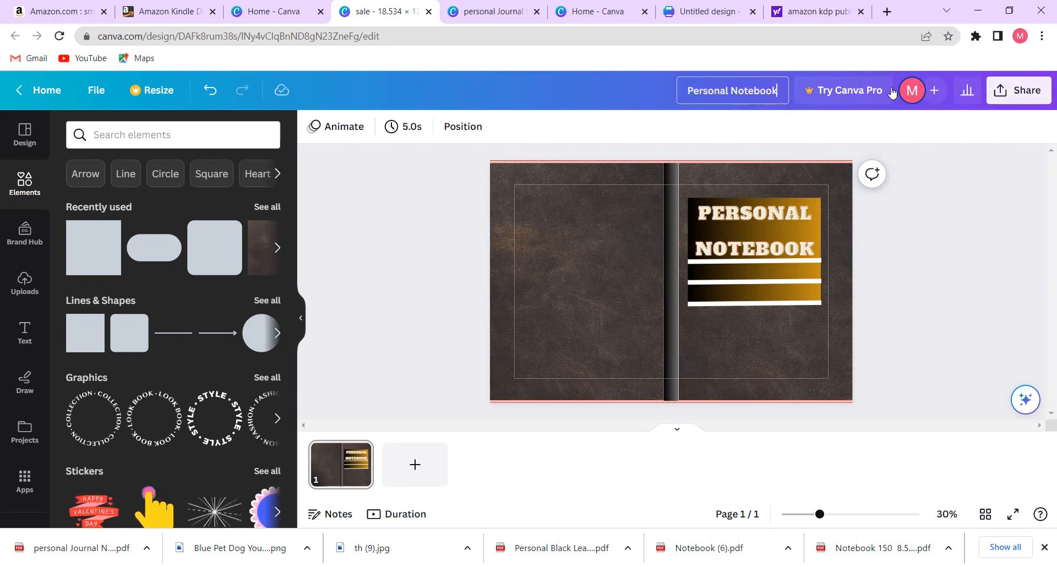
Download the cover design as a PDF Print file with the RGB color profile.
{"action": "left_click", "coordinate": [1029, 92]}
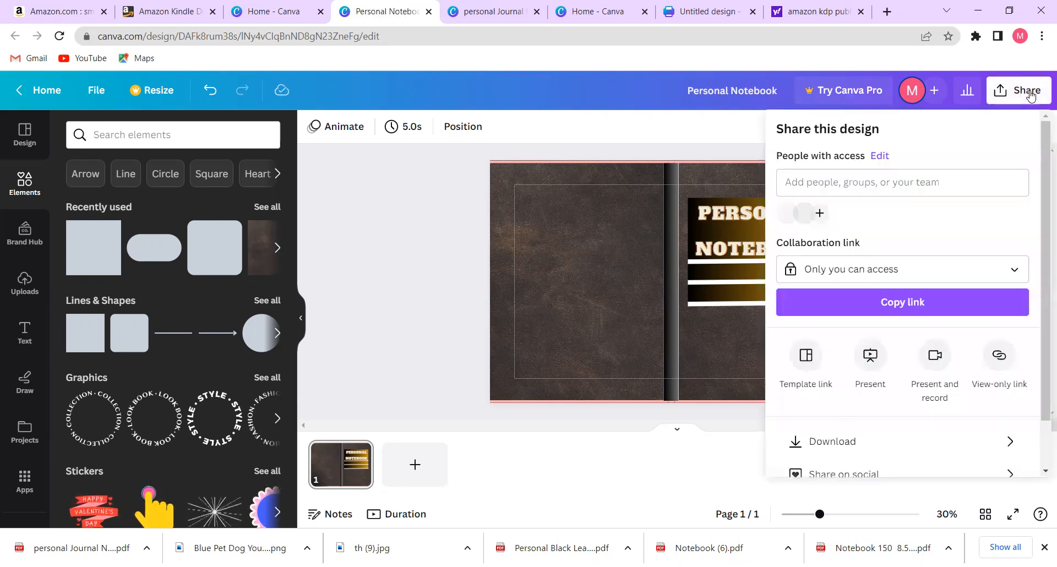
{"action": "left_click", "coordinate": [847, 446]}
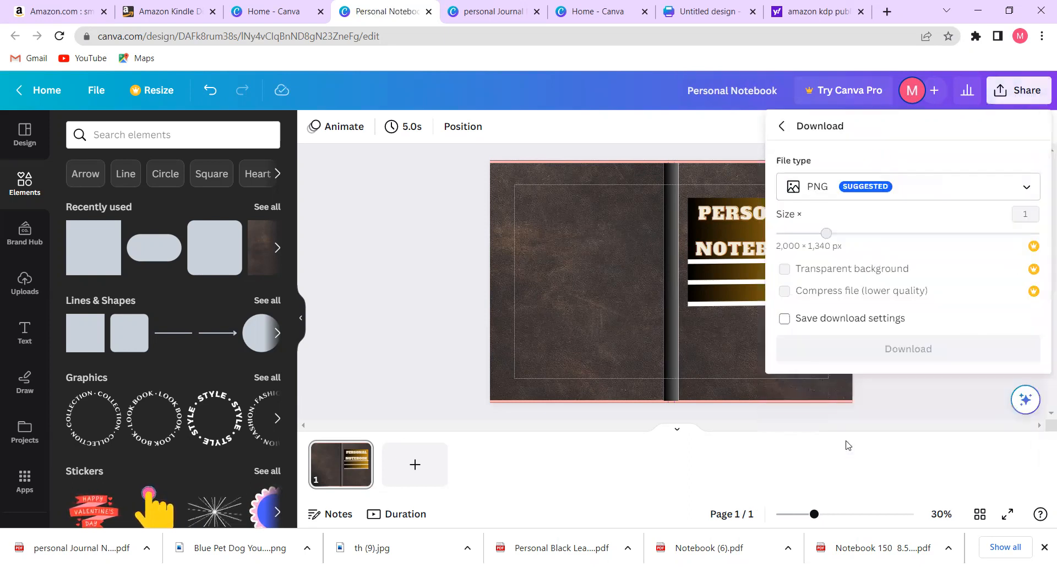
{"action": "left_click", "coordinate": [909, 198]}
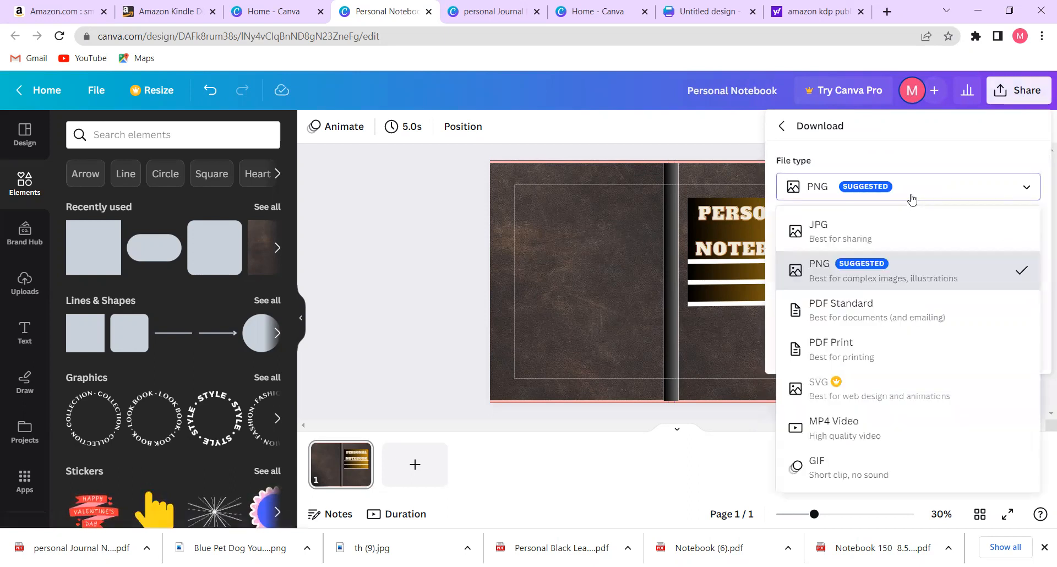
{"action": "left_click", "coordinate": [869, 351]}
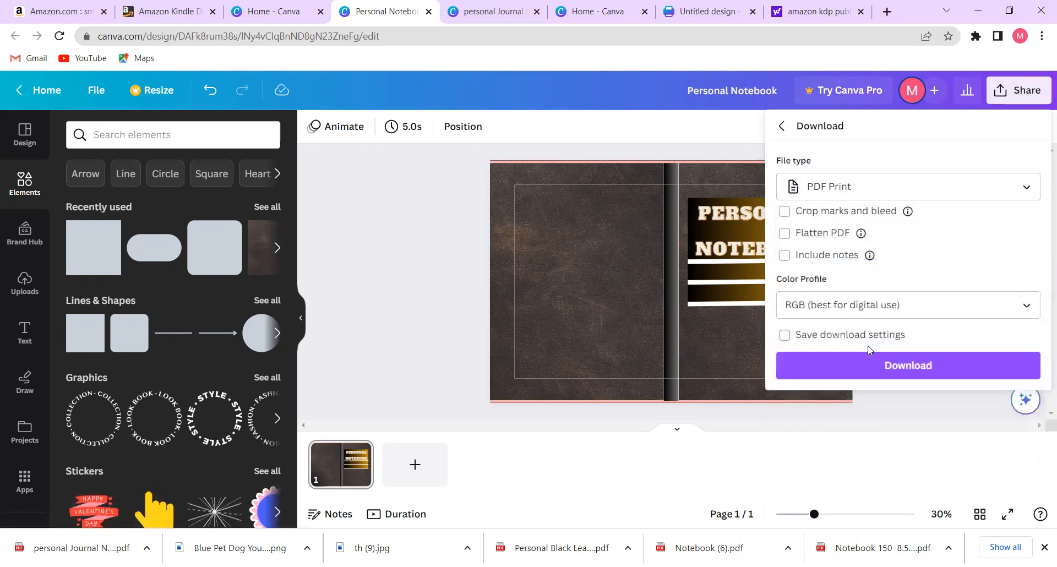
{"action": "left_click", "coordinate": [912, 366]}
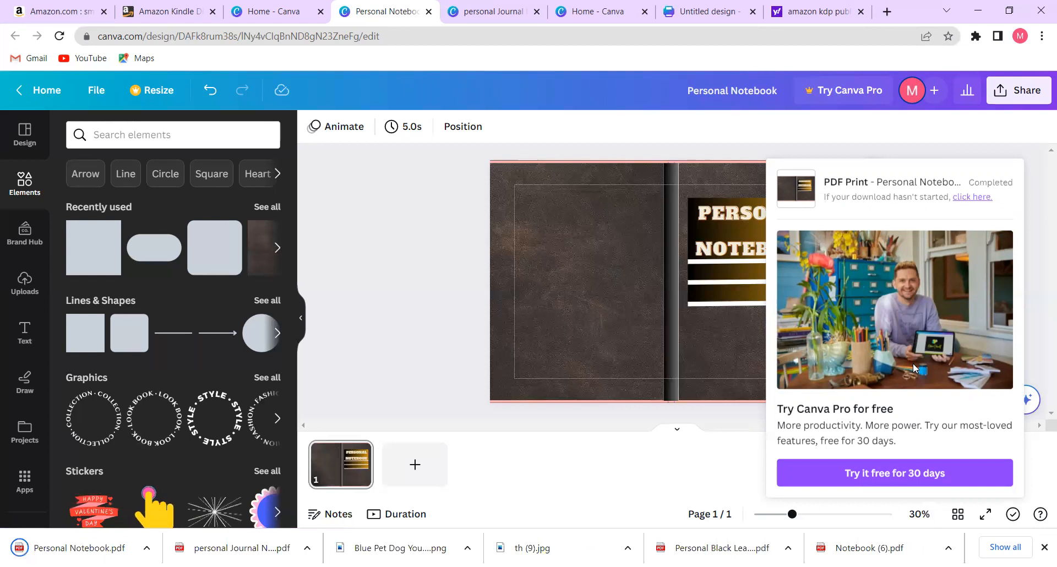
{"action": "left_click", "coordinate": [401, 247]}
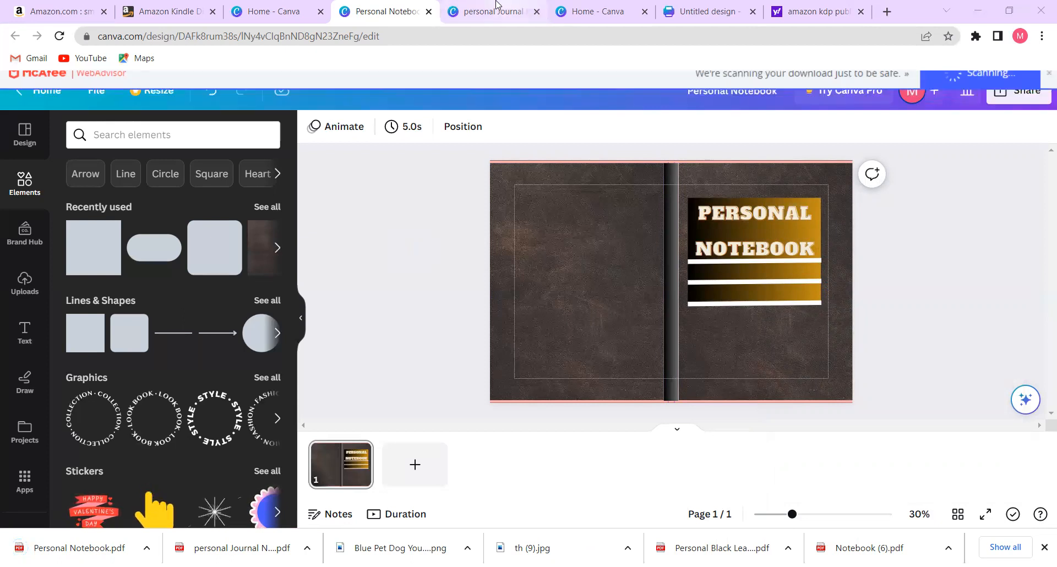
Create a new blank Journal design from the Canva home page.
{"action": "left_click", "coordinate": [496, 6]}
{"action": "left_click", "coordinate": [587, 6]}
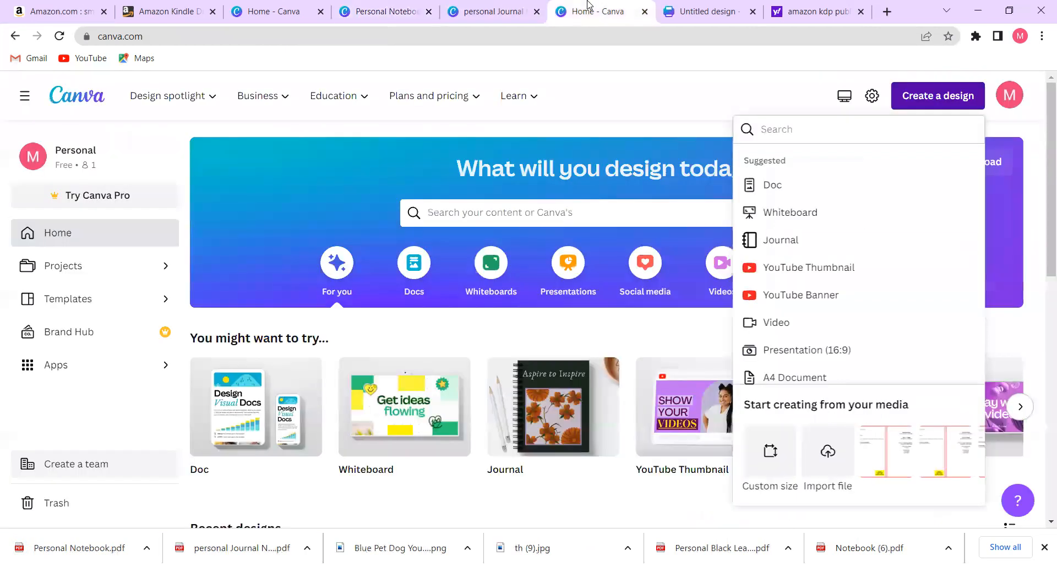
{"action": "left_click", "coordinate": [791, 241]}
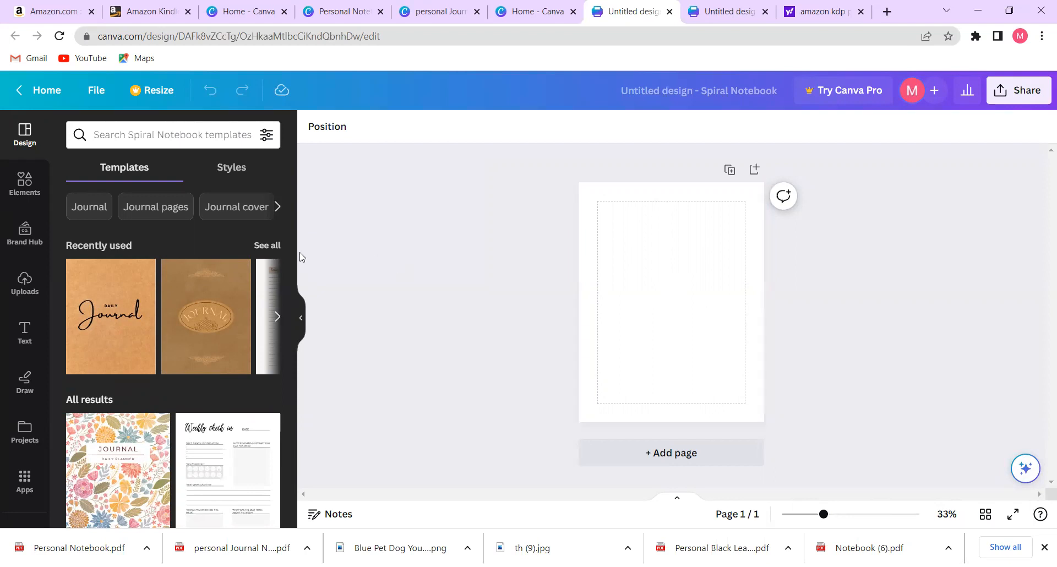
Apply the recently used Beige Simple Minimalist Floral Lined Journal template and delete the leaf graphic below its lines.
{"action": "left_click", "coordinate": [261, 245]}
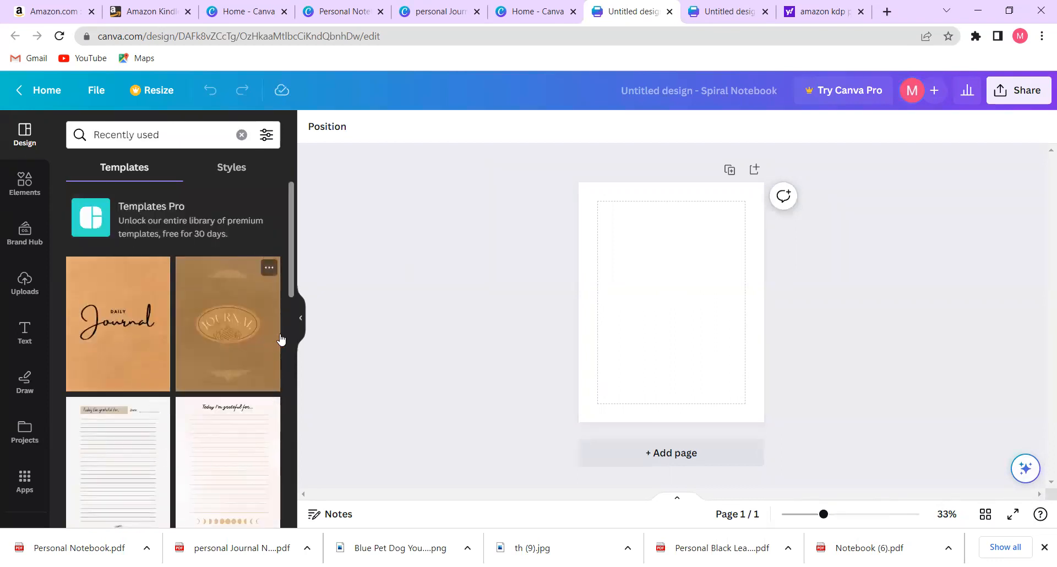
{"action": "scroll", "coordinate": [289, 306], "scroll_direction": "down", "scroll_amount": 5}
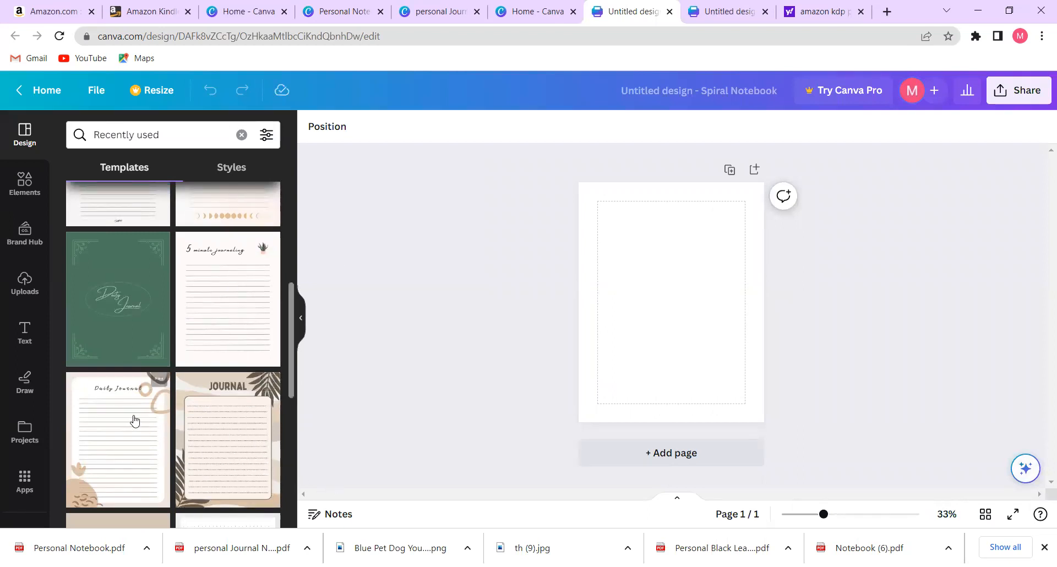
{"action": "left_click", "coordinate": [293, 410]}
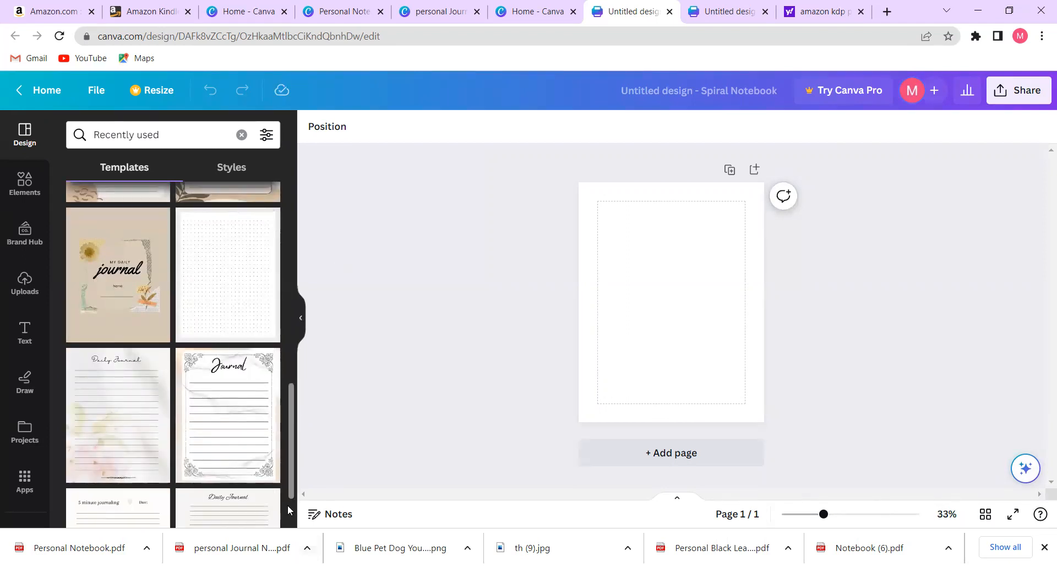
{"action": "scroll", "coordinate": [290, 506], "scroll_direction": "down", "scroll_amount": 2}
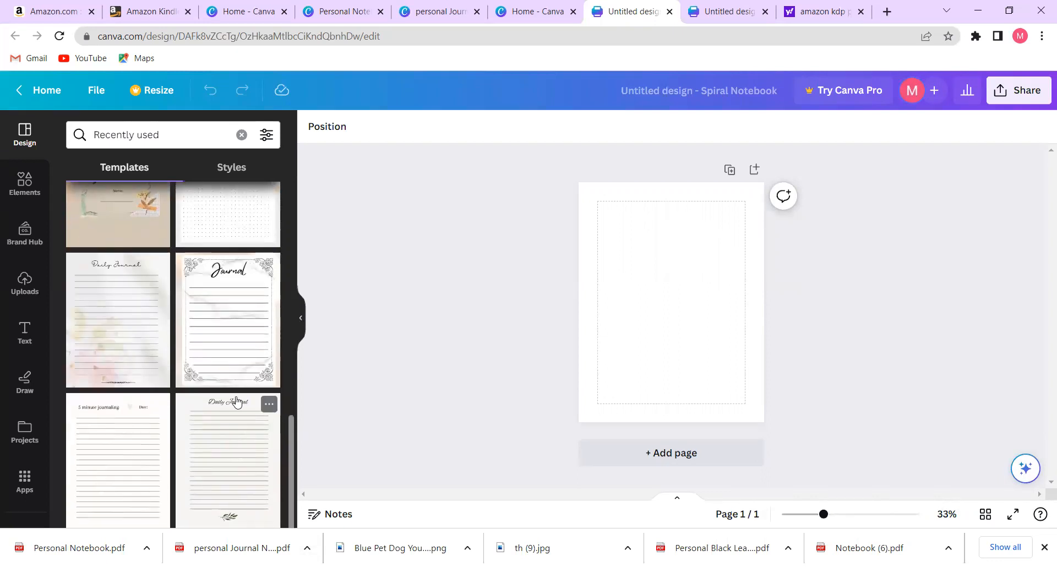
{"action": "left_click", "coordinate": [243, 483]}
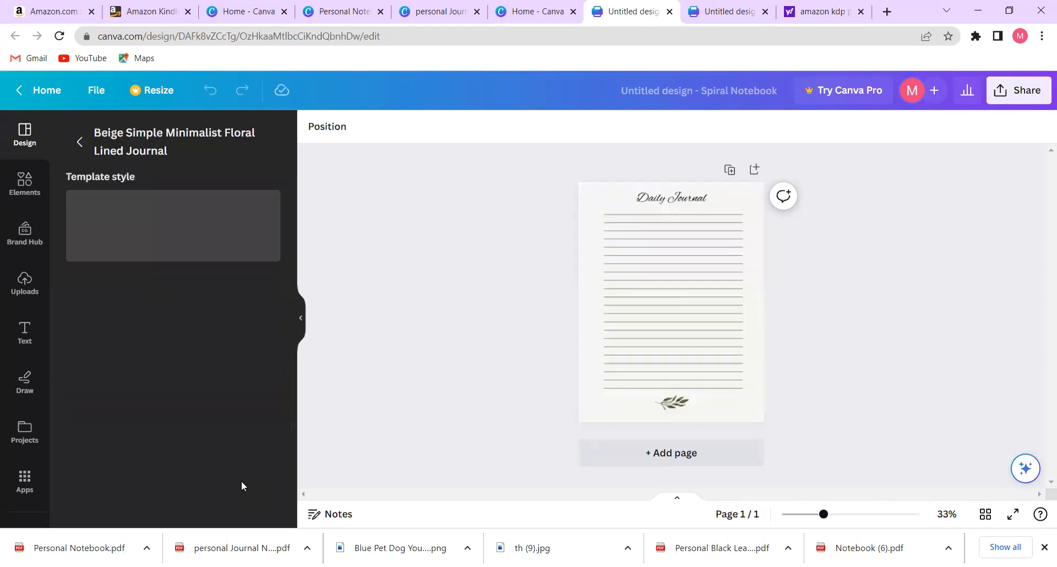
{"action": "left_click", "coordinate": [677, 405]}
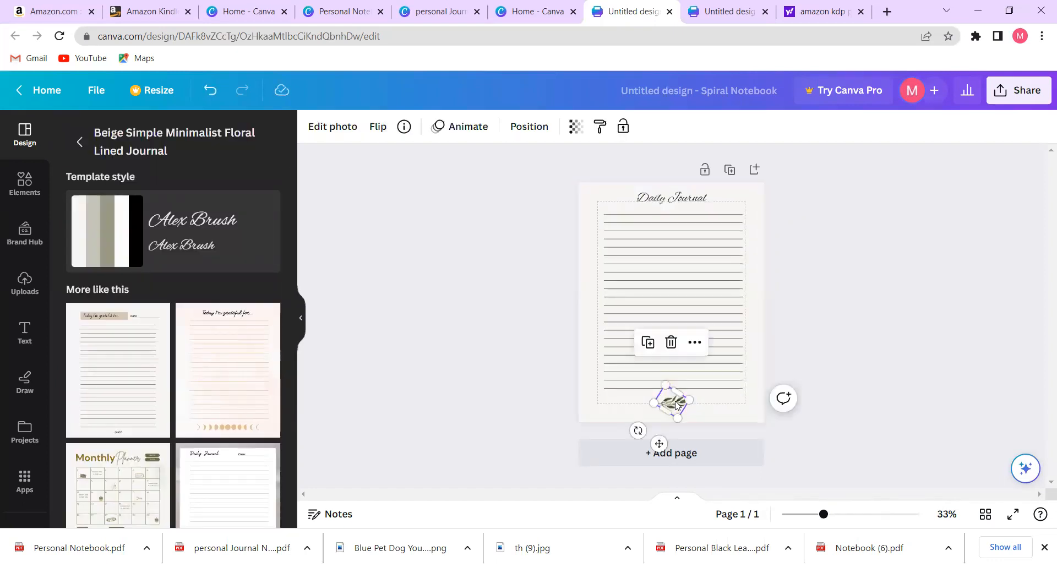
{"action": "left_click", "coordinate": [671, 342]}
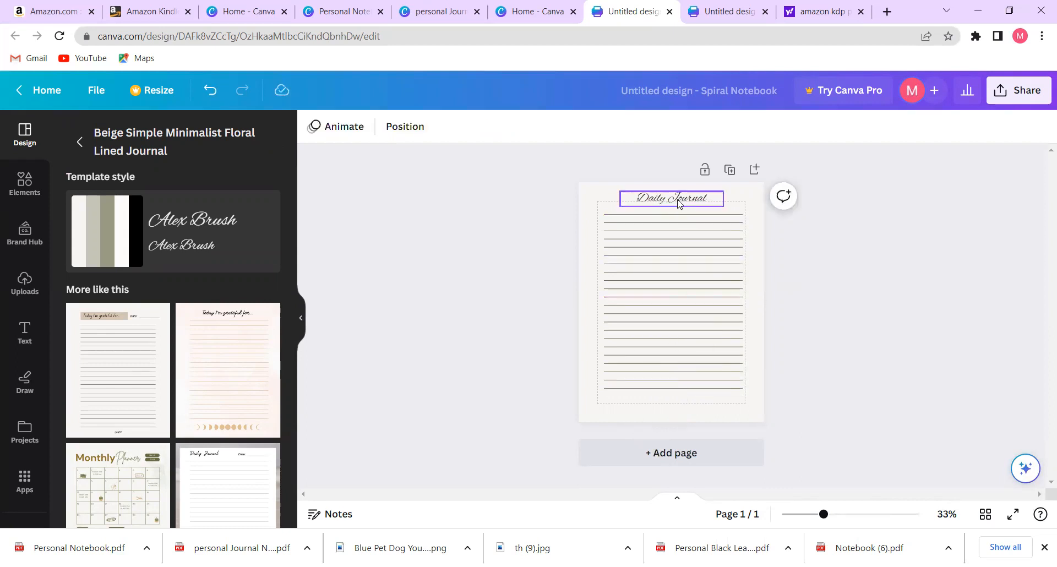
Replace the "Daily Journal" heading text on the lined page with "Personal Notebook".
{"action": "left_click", "coordinate": [705, 199]}
{"action": "left_click", "coordinate": [704, 197]}
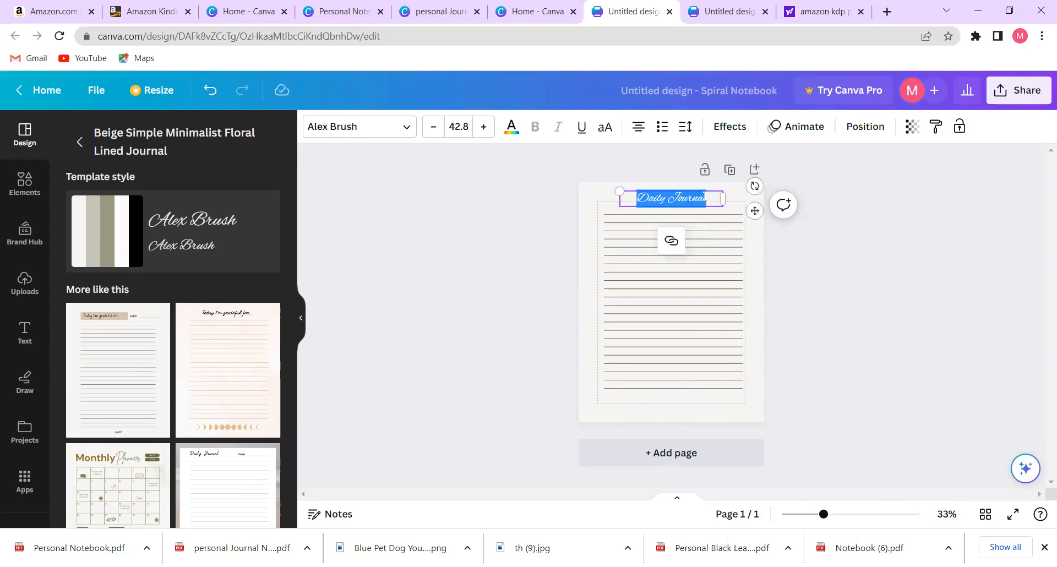
{"action": "key", "text": "BackSpace"}
{"action": "type", "text": "per"}
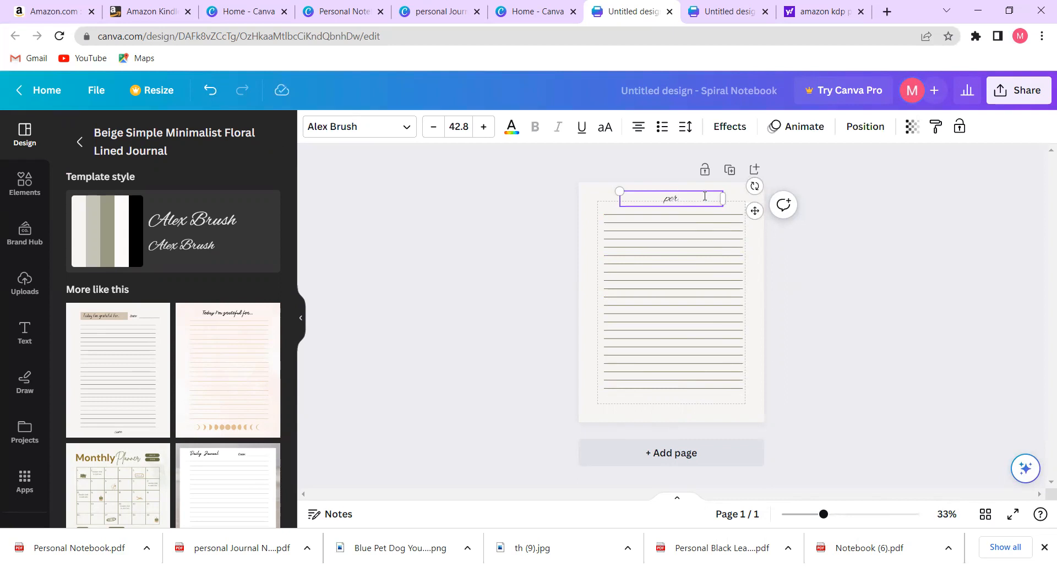
{"action": "key", "text": "BackSpace"}
{"action": "key", "text": "BackSpace"}
{"action": "type", "text": "Personal Notebook"}
{"action": "left_click", "coordinate": [956, 215]}
Delete the heading text box above the lines so the page holds only ruled lines.
{"action": "left_click", "coordinate": [667, 196]}
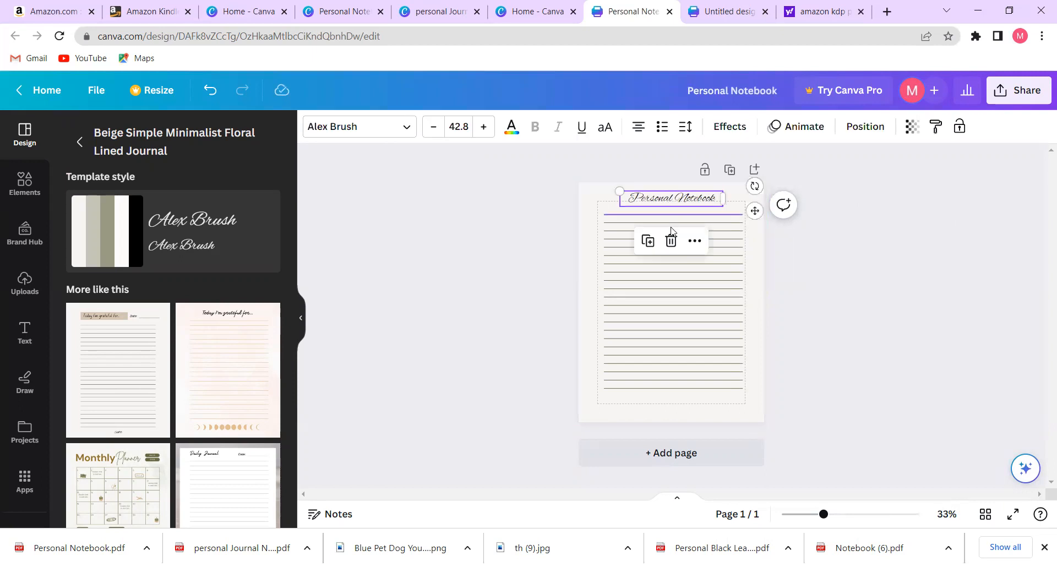
{"action": "left_click", "coordinate": [671, 242]}
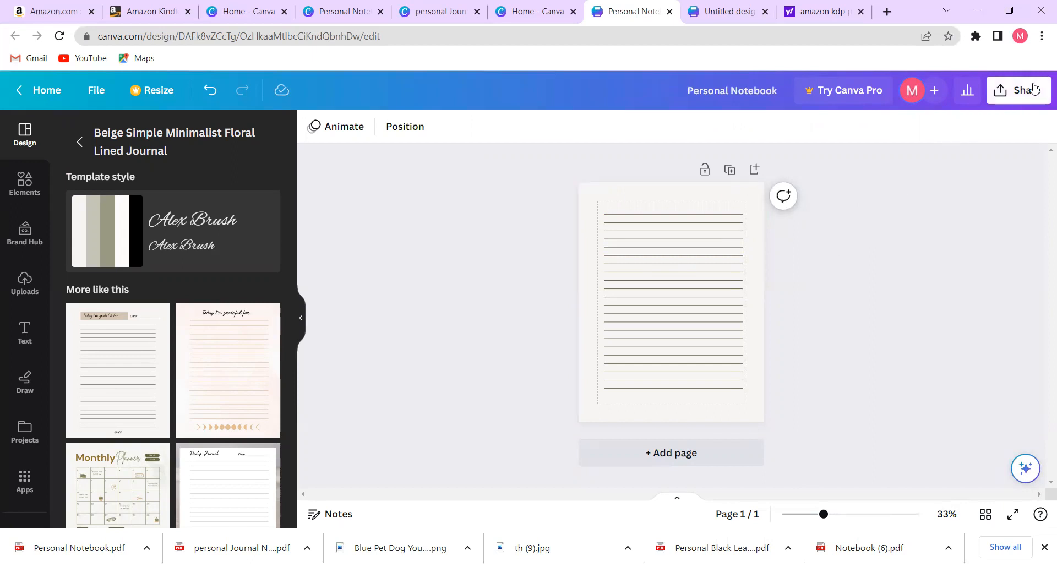
Rename the lined page design to "Personal Notebook 8.5 x 11 in".
{"action": "left_click", "coordinate": [776, 93]}
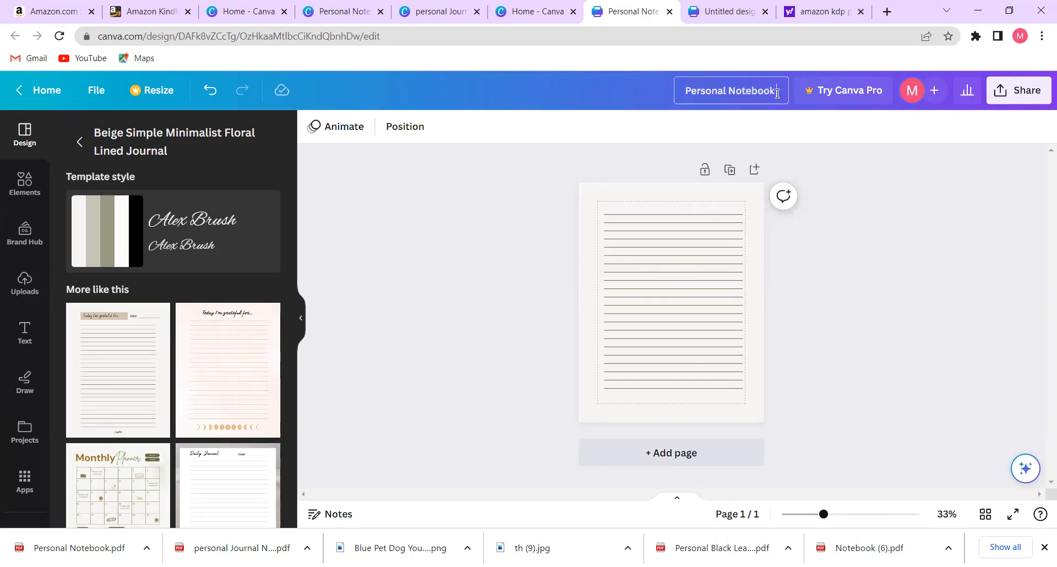
{"action": "type", "text": "8"}
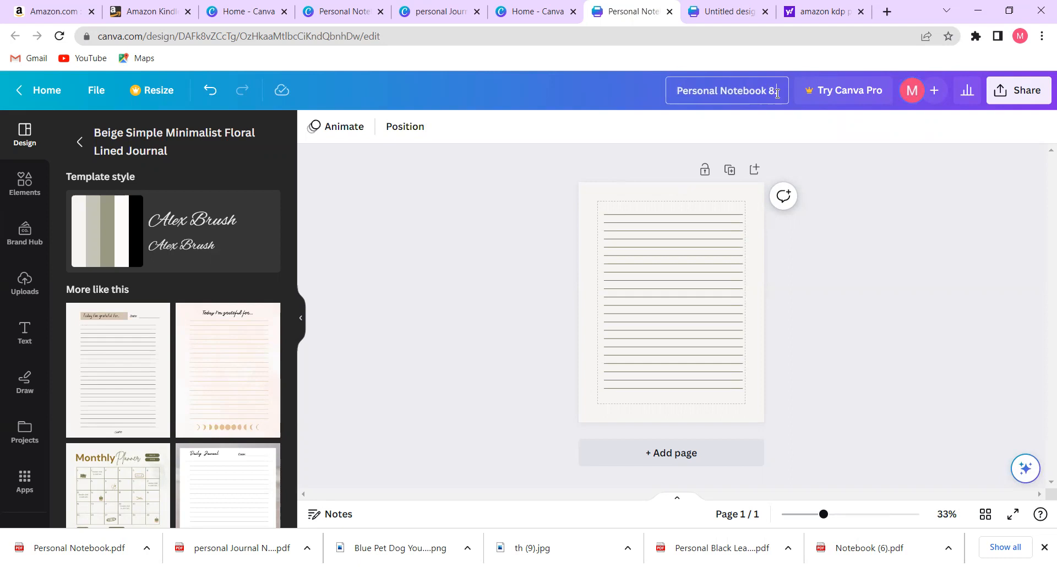
{"action": "type", "text": " .5"}
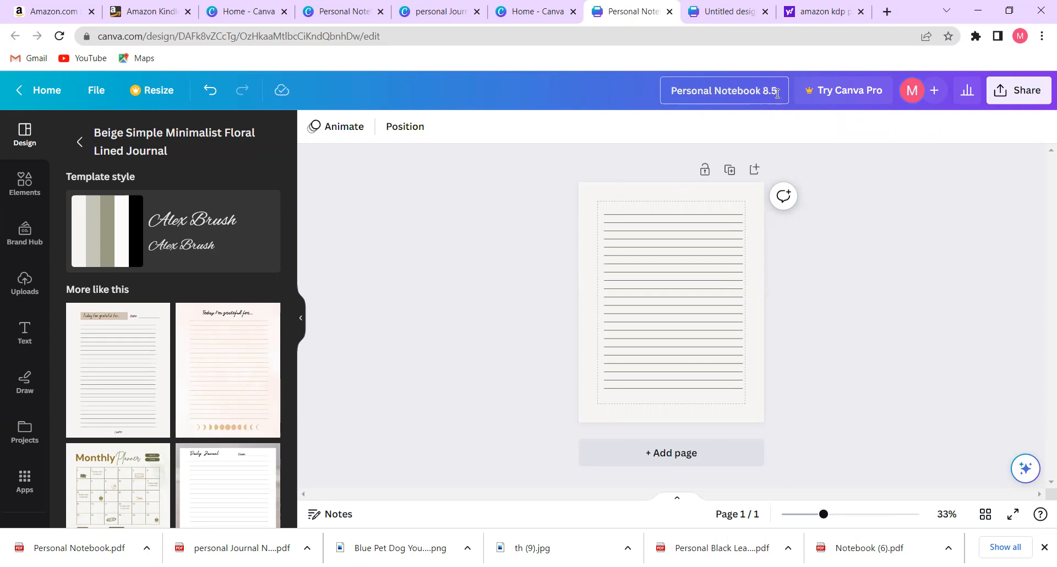
{"action": "type", "text": " x"}
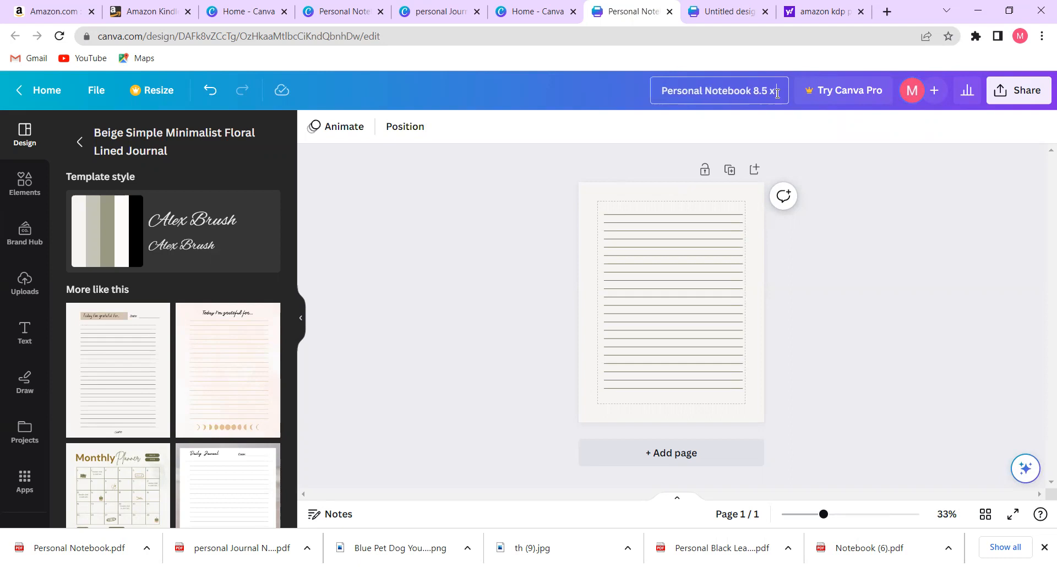
{"action": "type", "text": " 11"}
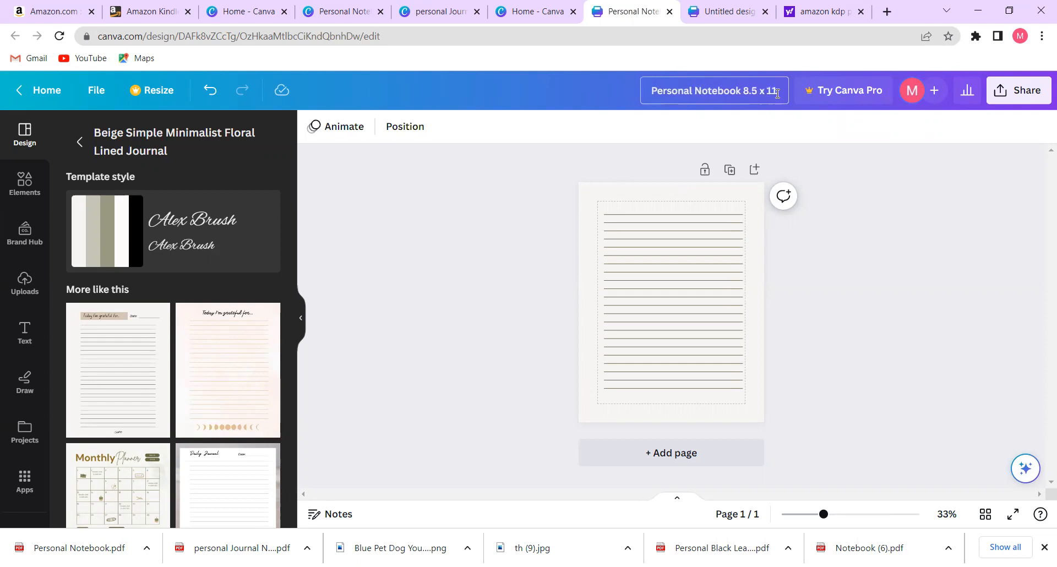
{"action": "type", "text": " in"}
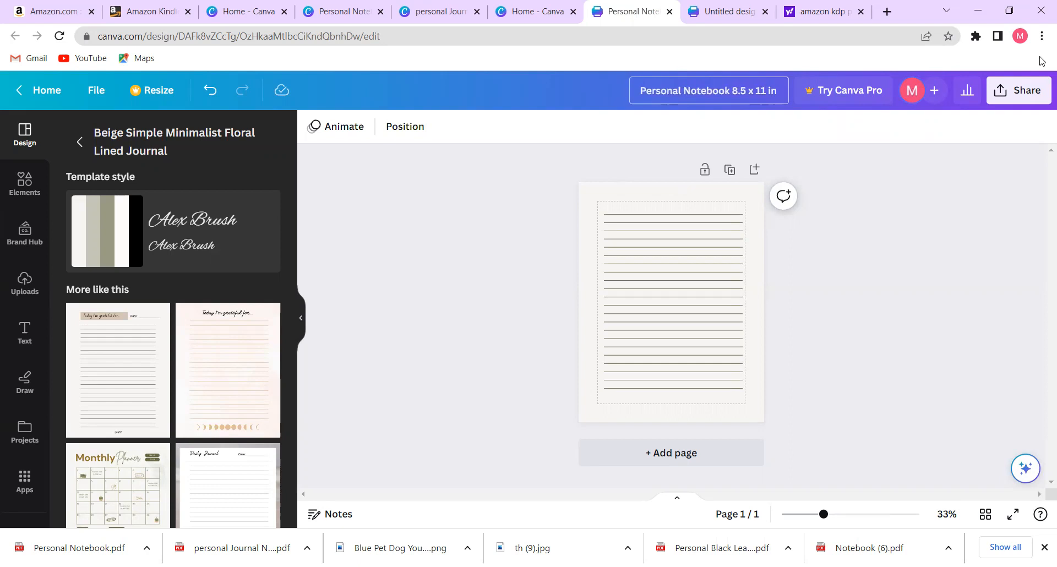
{"action": "left_click", "coordinate": [1026, 96]}
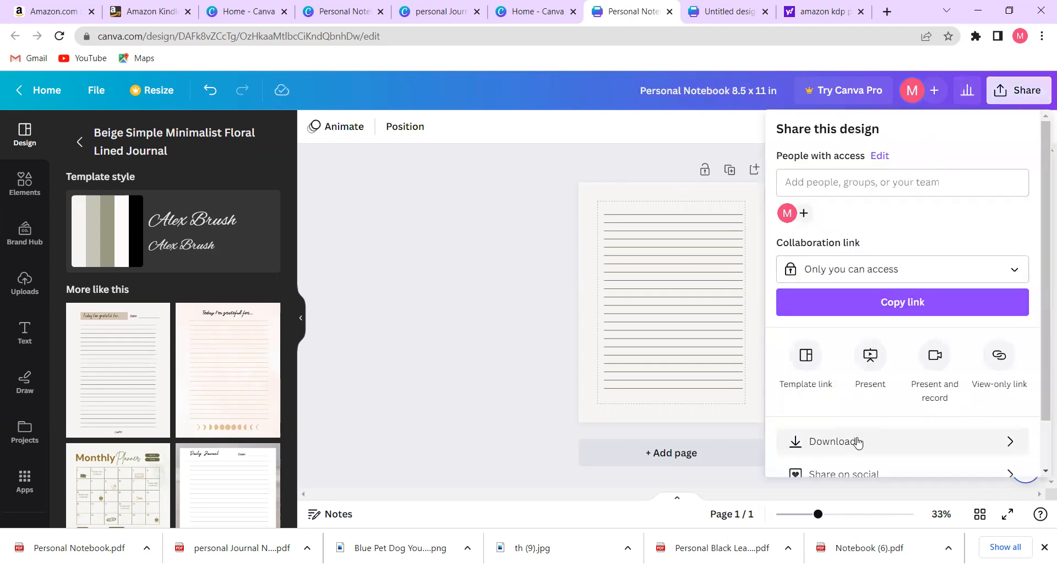
{"action": "left_click", "coordinate": [857, 441]}
{"action": "left_click", "coordinate": [469, 236]}
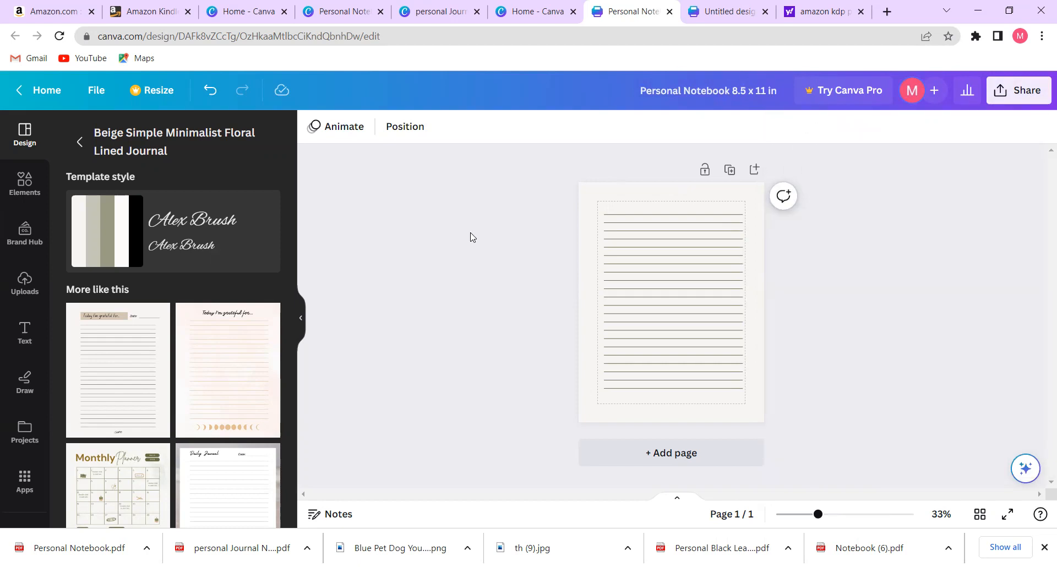
Duplicate the lined page until the design has six identical pages, working in the grid view for the last two copies.
{"action": "left_click", "coordinate": [730, 171]}
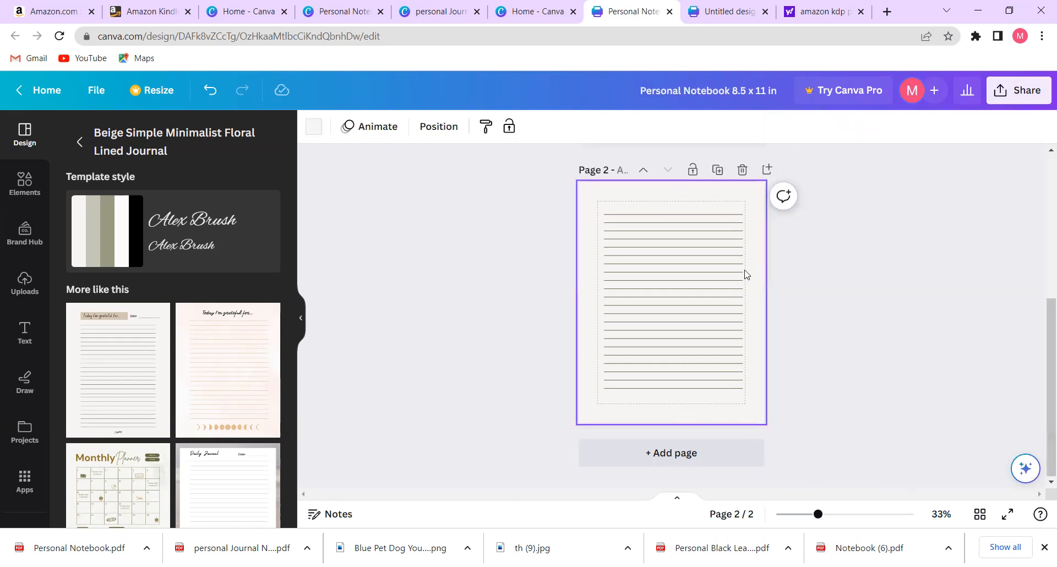
{"action": "left_click", "coordinate": [717, 171]}
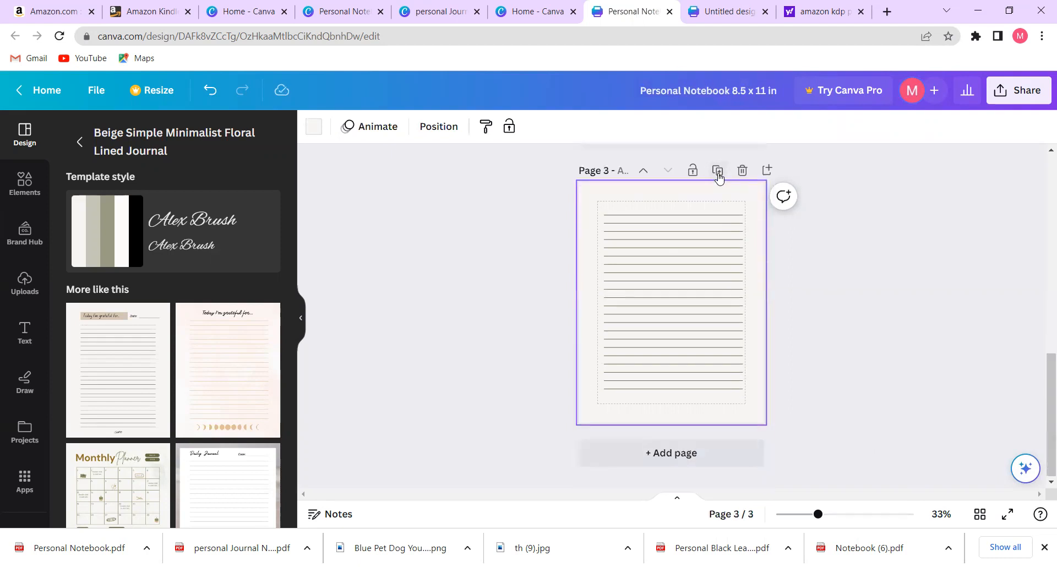
{"action": "left_click", "coordinate": [717, 172]}
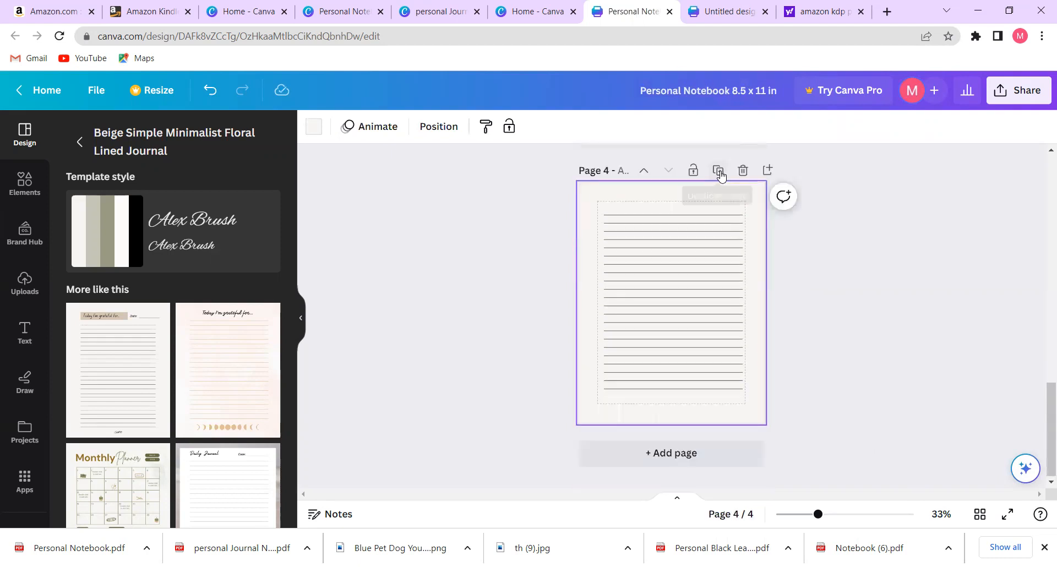
{"action": "left_click", "coordinate": [980, 513]}
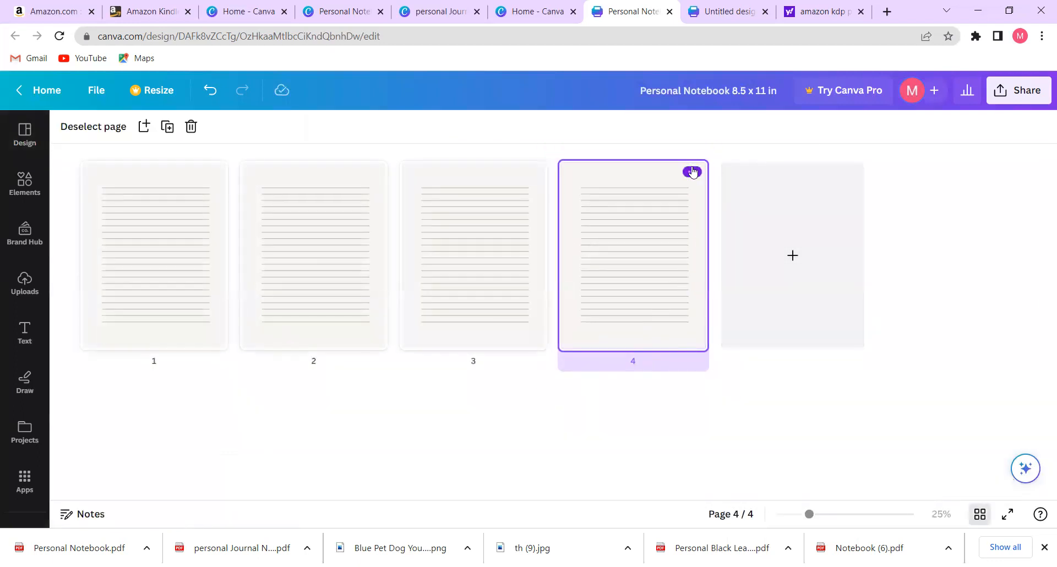
{"action": "left_click", "coordinate": [692, 172]}
{"action": "left_click", "coordinate": [744, 215]}
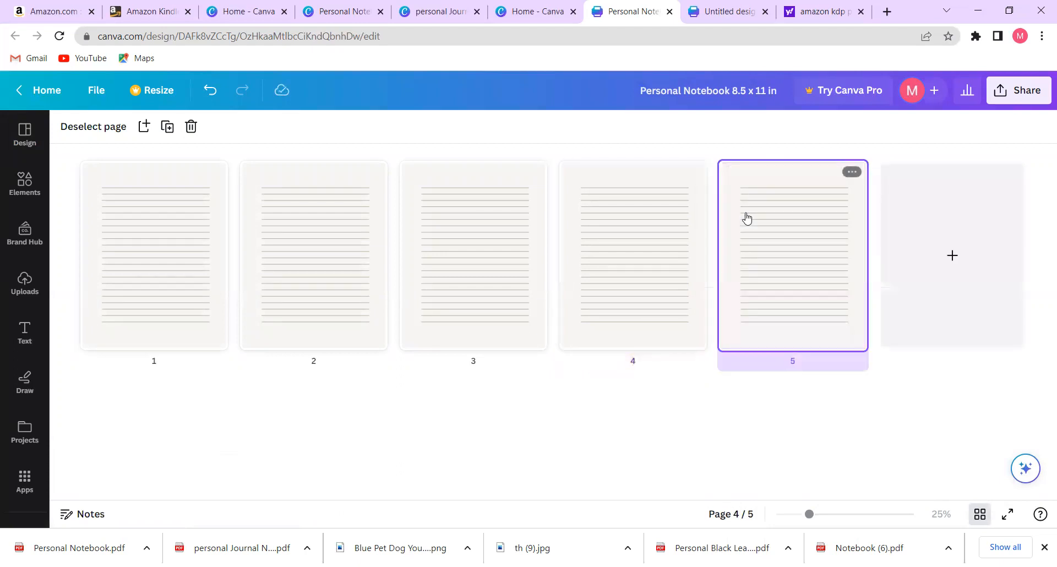
{"action": "left_click", "coordinate": [851, 171]}
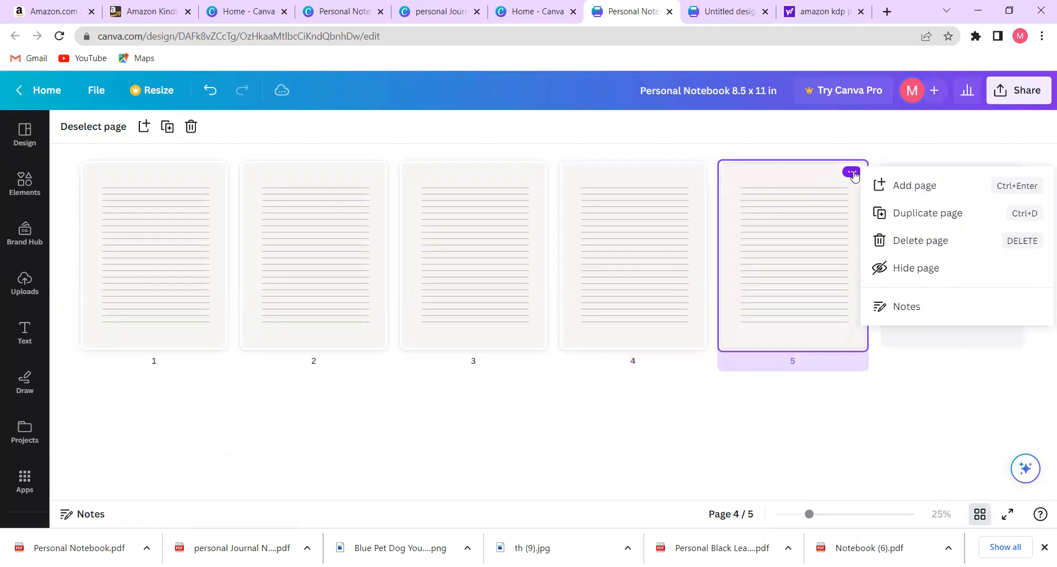
{"action": "left_click", "coordinate": [906, 214]}
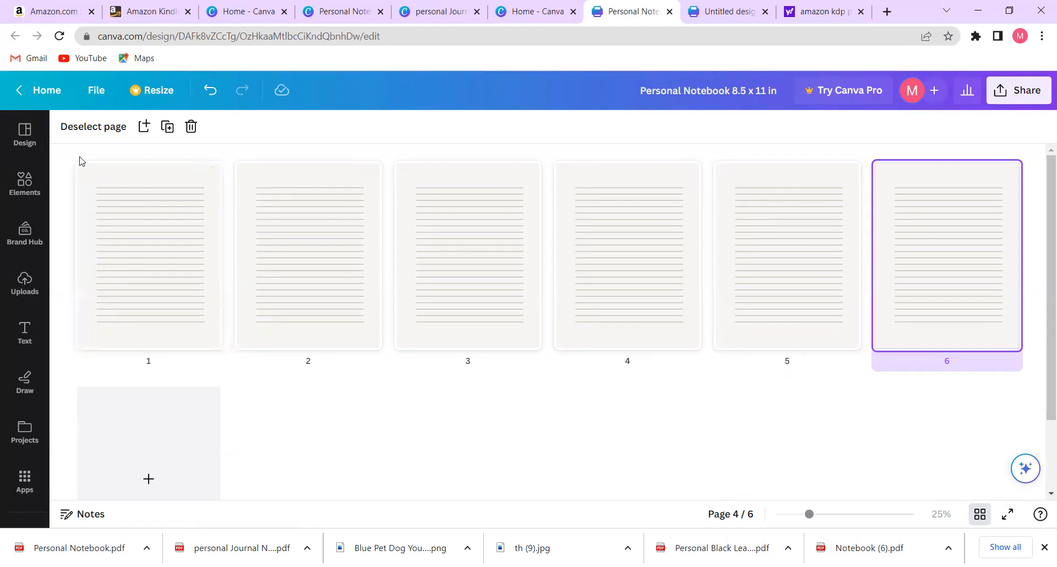
Select all six lined pages together and duplicate the set repeatedly until the notebook has 204 pages.
{"action": "left_click_drag", "start_coordinate": [89, 160], "coordinate": [1025, 361]}
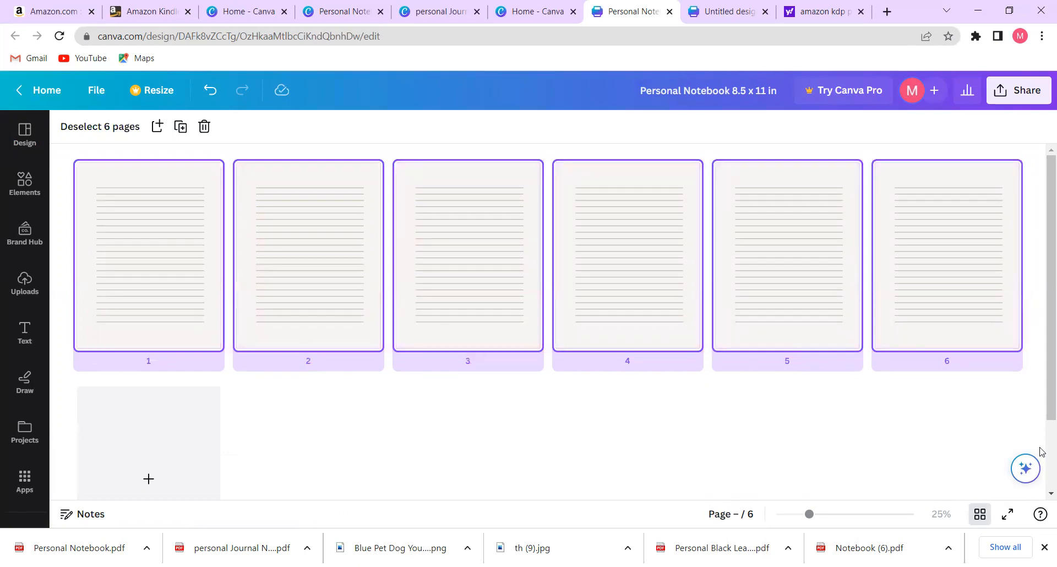
{"action": "scroll", "coordinate": [1041, 473], "scroll_direction": "down", "scroll_amount": 2}
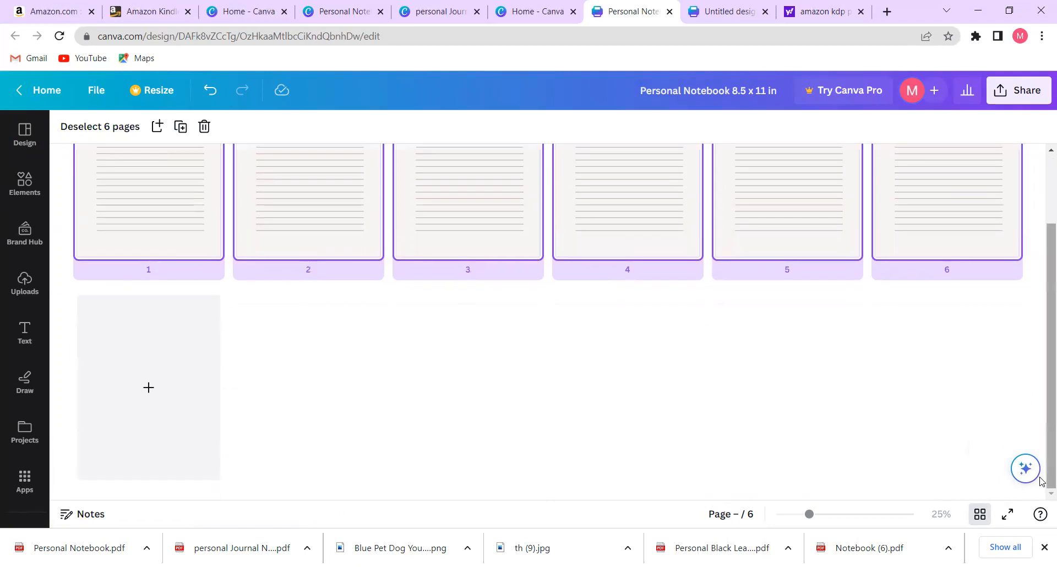
{"action": "key", "text": "ctrl+d"}
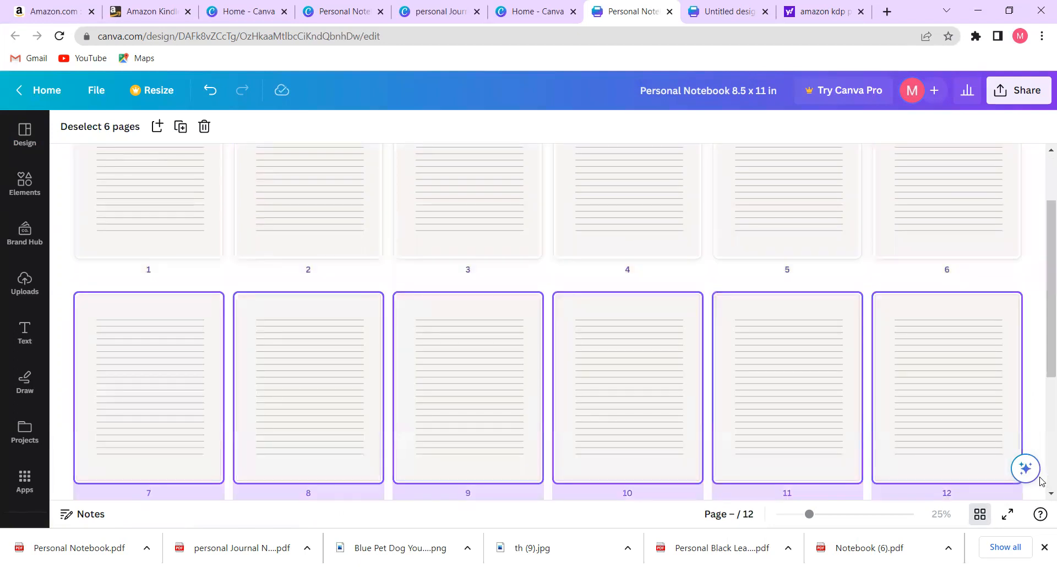
{"action": "key", "text": "ctrl+d"}
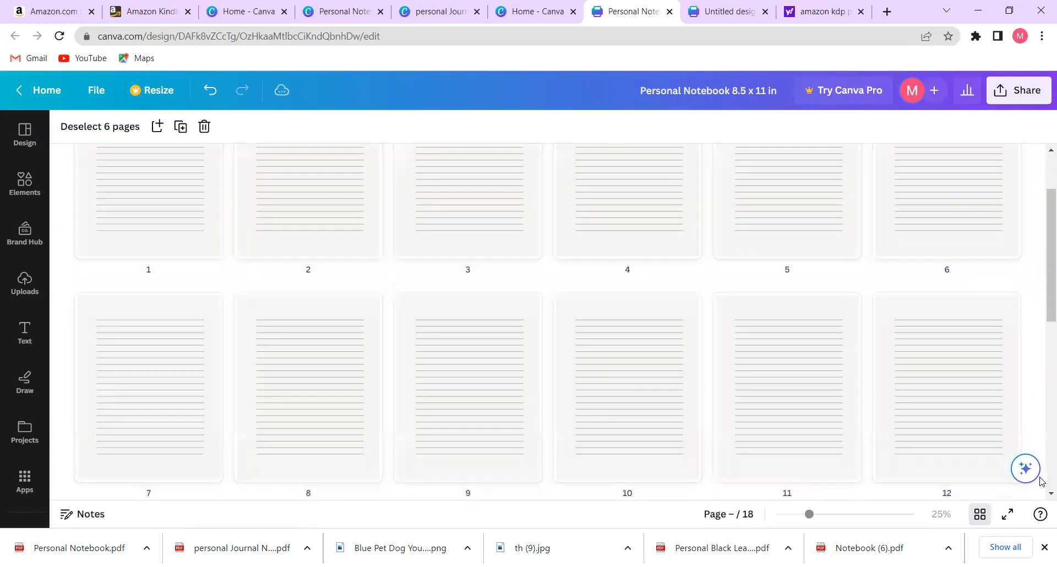
{"action": "key", "text": "ctrl+d"}
{"action": "key", "text": "ctrl+d"}
{"action": "key", "text": "ctrl+d"}
{"action": "key", "text": "ctrl+d"}
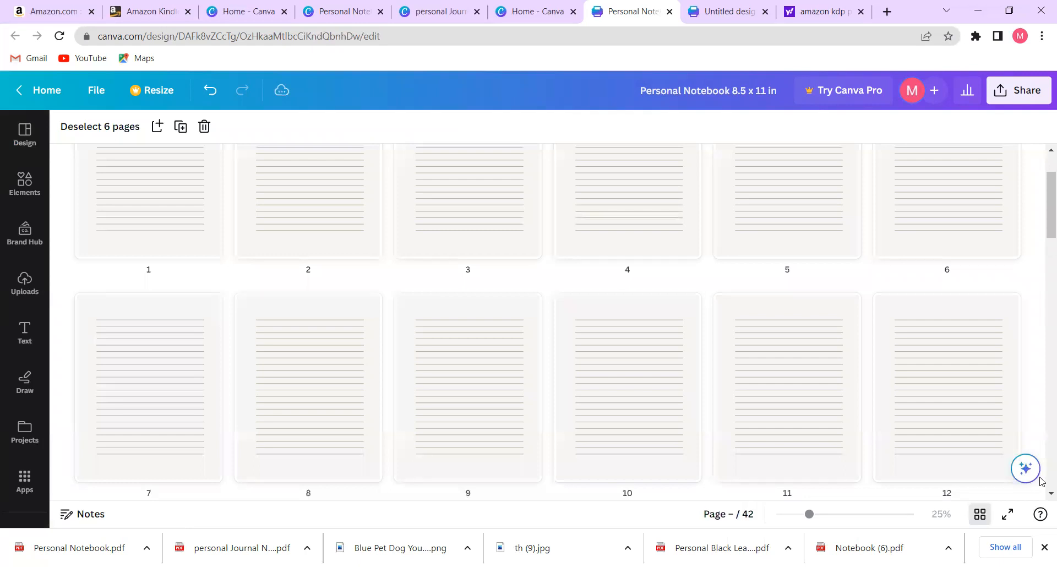
{"action": "key", "text": "ctrl+d"}
{"action": "key", "text": "ctrl+d"}
{"action": "key", "text": "ctrl+d"}
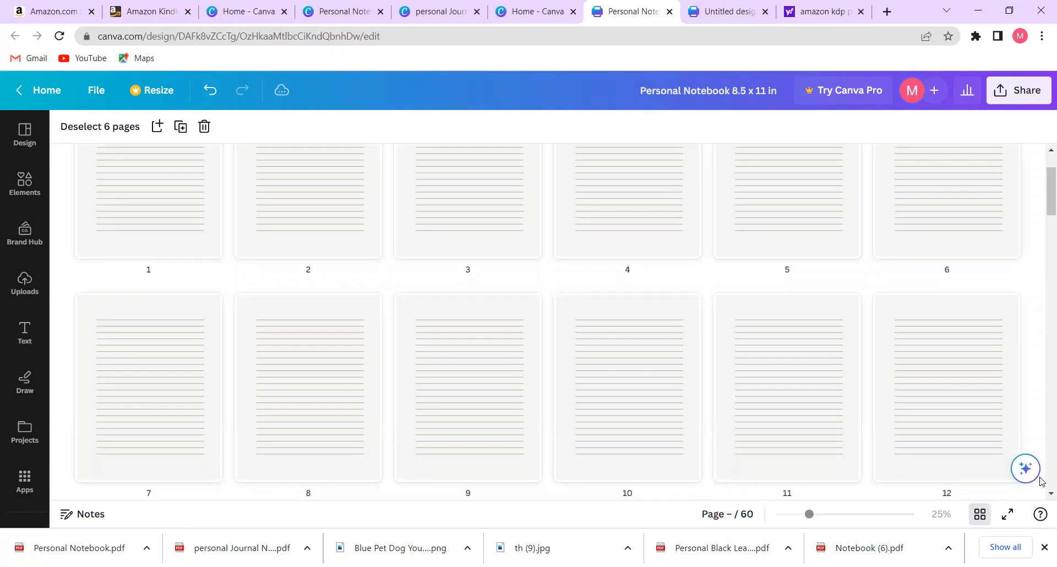
{"action": "key", "text": "ctrl+d"}
{"action": "key", "text": "ctrl+d"}
{"action": "key", "text": "ctrl+d"}
{"action": "key", "text": "ctrl+d"}
{"action": "key", "text": "ctrl+d"}
{"action": "key", "text": "ctrl+d"}
{"action": "key", "text": "ctrl+d"}
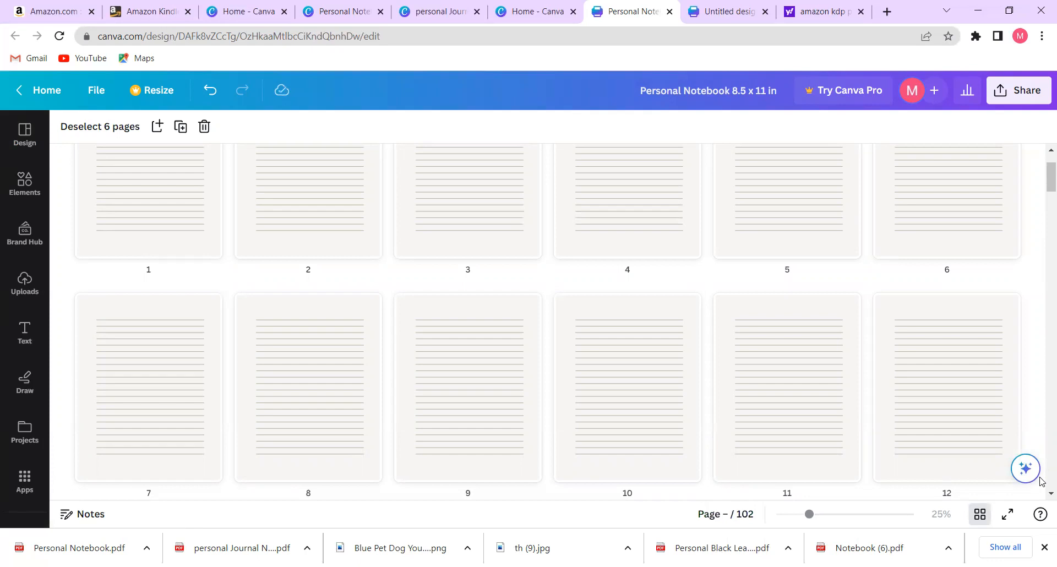
{"action": "key", "text": "ctrl+d"}
{"action": "key", "text": "ctrl+d"}
{"action": "key", "text": "ctrl+d"}
{"action": "key", "text": "ctrl+d"}
{"action": "key", "text": "ctrl+d"}
{"action": "key", "text": "ctrl+d"}
{"action": "key", "text": "ctrl+d"}
{"action": "key", "text": "ctrl+d"}
{"action": "key", "text": "ctrl+d"}
{"action": "key", "text": "ctrl+d"}
{"action": "key", "text": "ctrl+d"}
{"action": "scroll", "coordinate": [1041, 430], "scroll_direction": "down", "scroll_amount": 20}
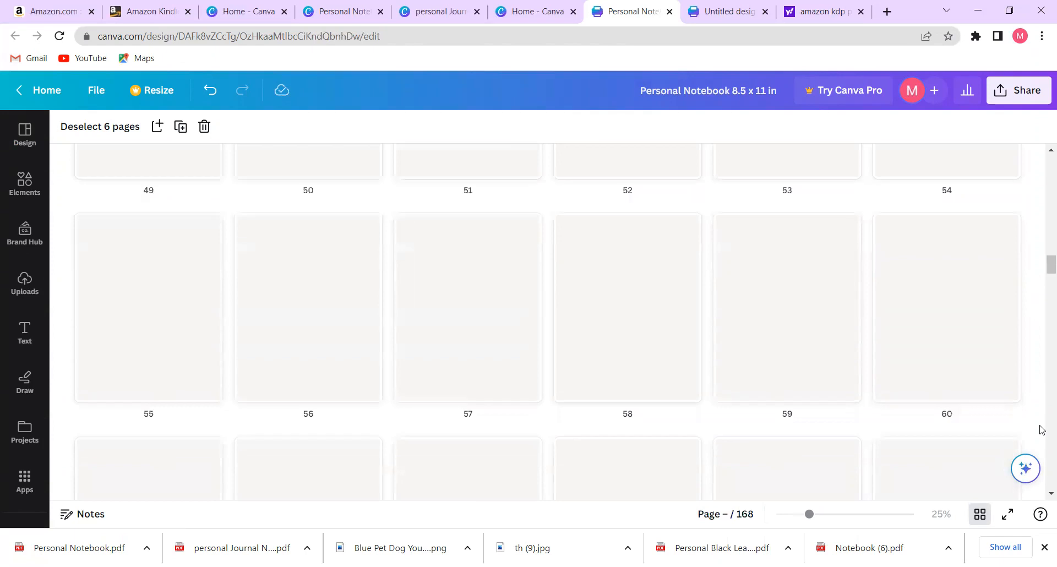
{"action": "scroll", "coordinate": [1041, 430], "scroll_direction": "down", "scroll_amount": 15}
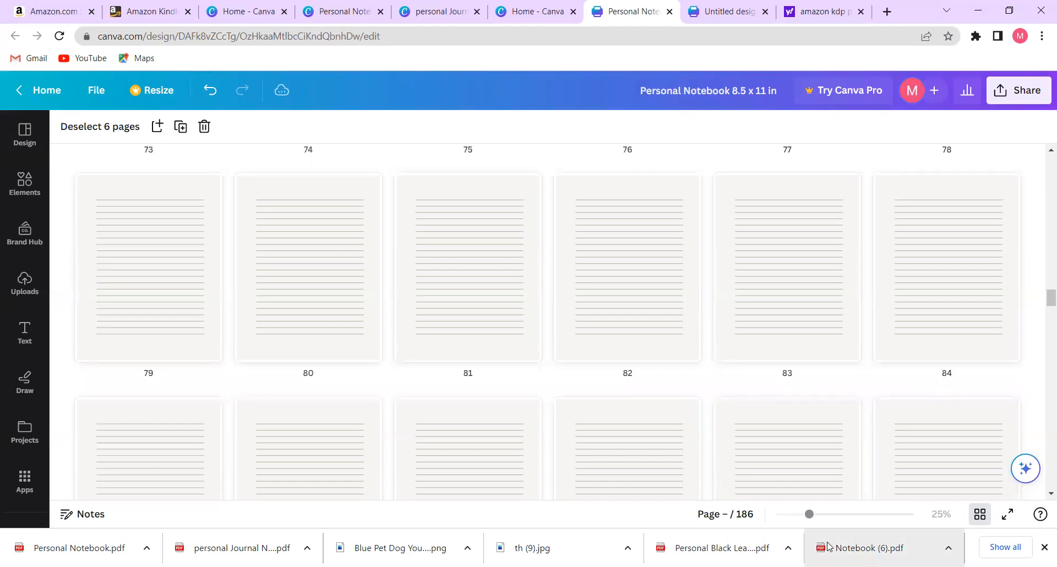
{"action": "key", "text": "ctrl+d"}
{"action": "key", "text": "ctrl+d"}
{"action": "key", "text": "ctrl+d"}
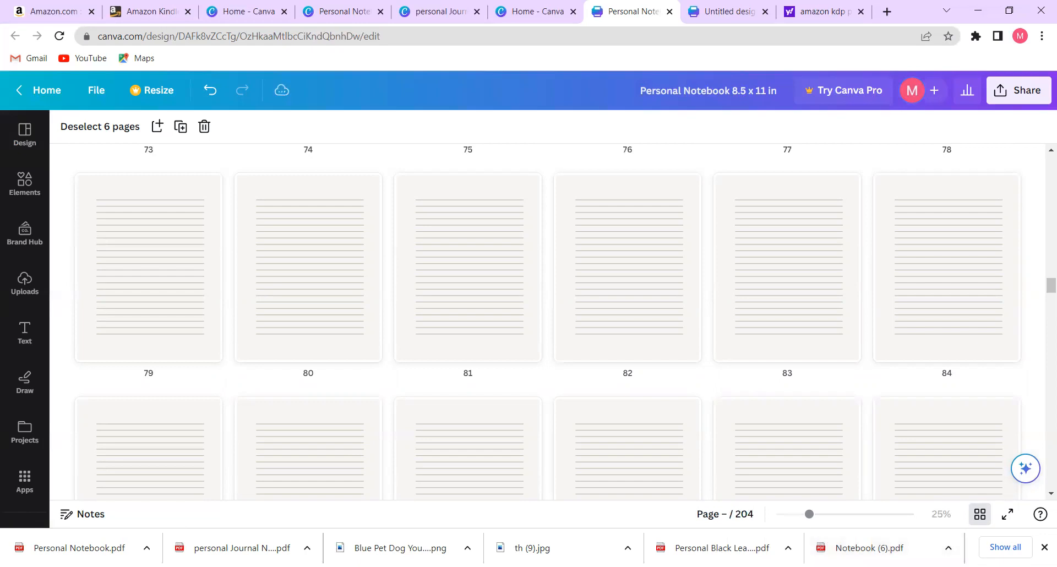
Delete the first page of the notebook four times to bring the design to 200 pages.
{"action": "scroll", "coordinate": [1042, 492], "scroll_direction": "down", "scroll_amount": 3}
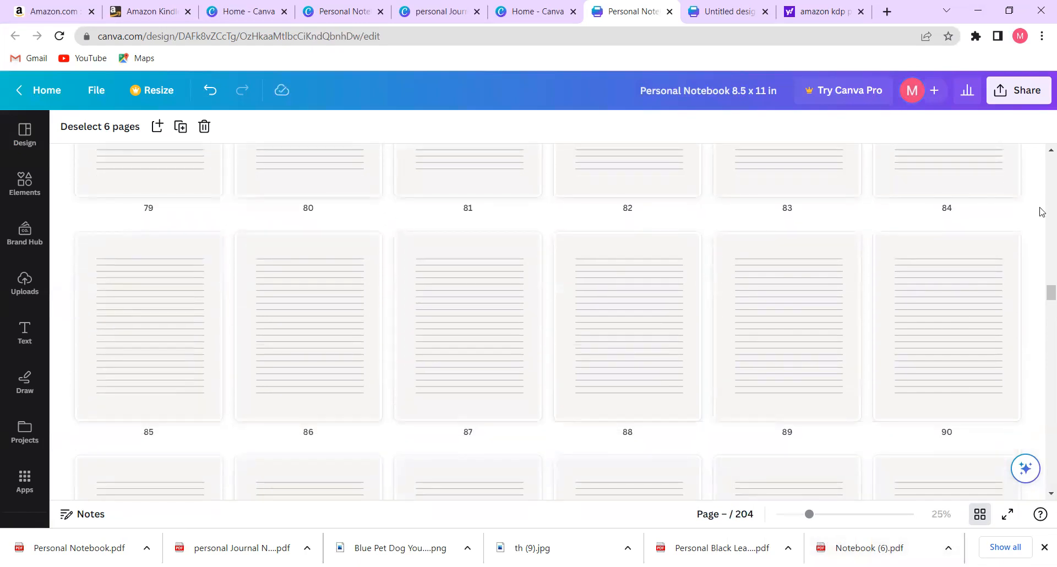
{"action": "scroll", "coordinate": [1041, 206], "scroll_direction": "up", "scroll_amount": 10}
{"action": "scroll", "coordinate": [1042, 190], "scroll_direction": "up", "scroll_amount": 20}
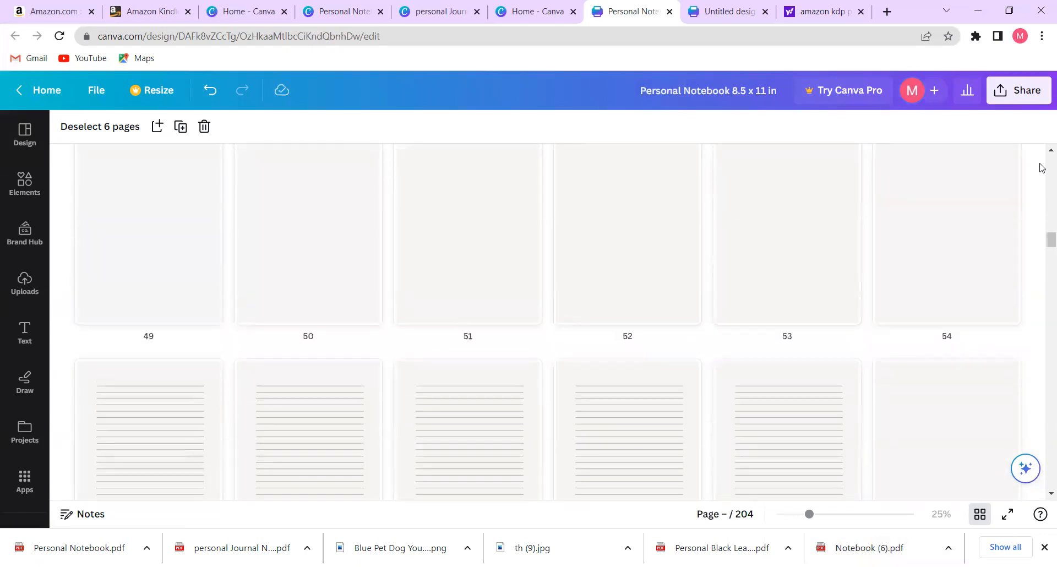
{"action": "scroll", "coordinate": [1041, 164], "scroll_direction": "up", "scroll_amount": 20}
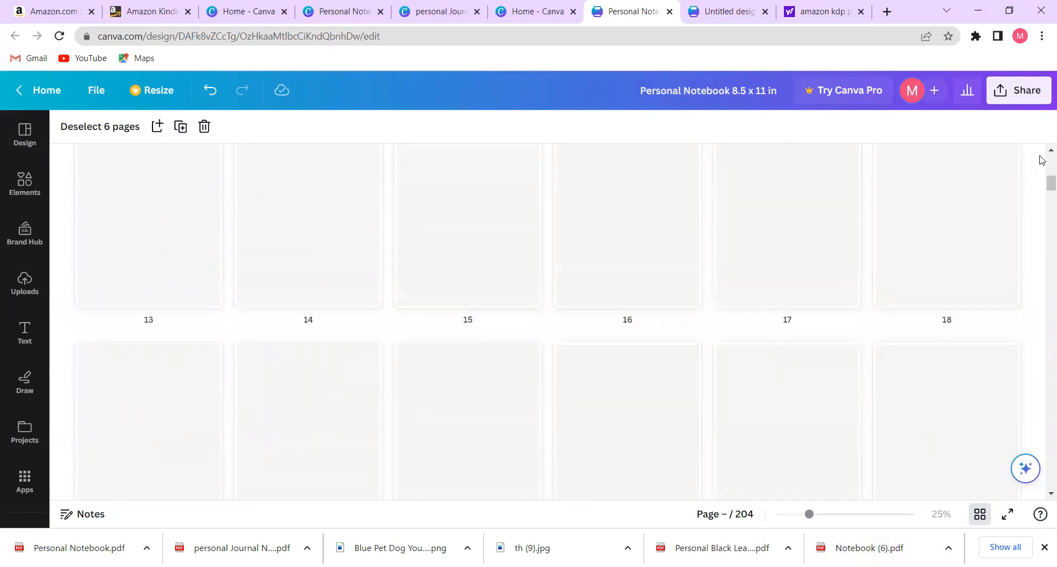
{"action": "left_click", "coordinate": [184, 179]}
{"action": "left_click", "coordinate": [206, 173]}
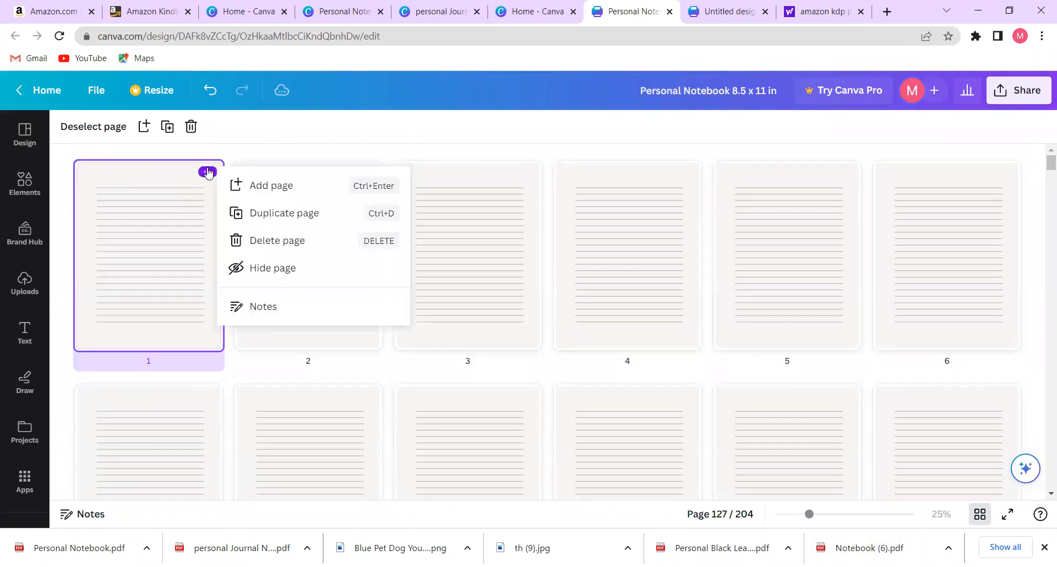
{"action": "left_click", "coordinate": [293, 241]}
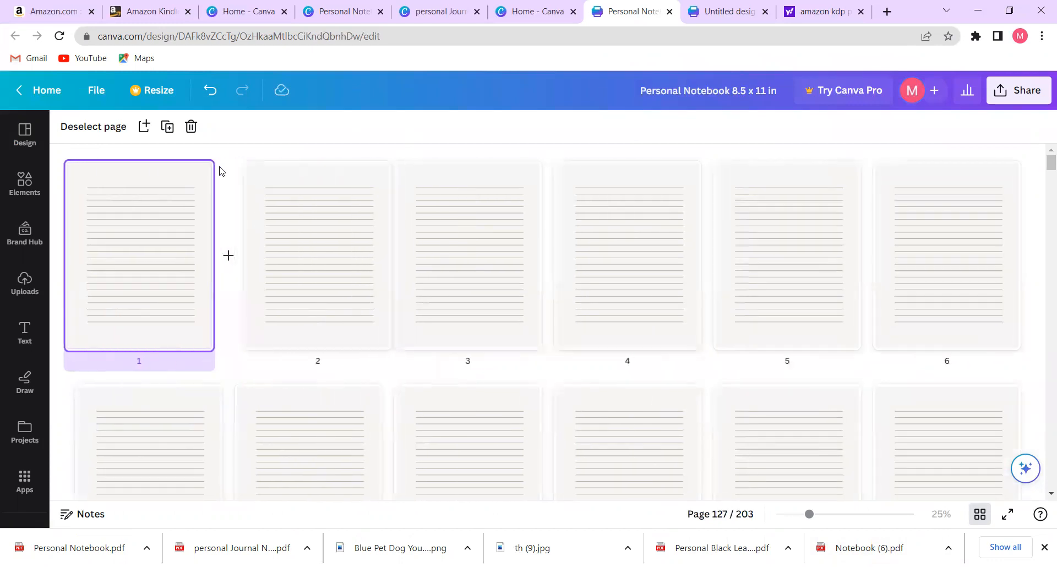
{"action": "left_click", "coordinate": [207, 171]}
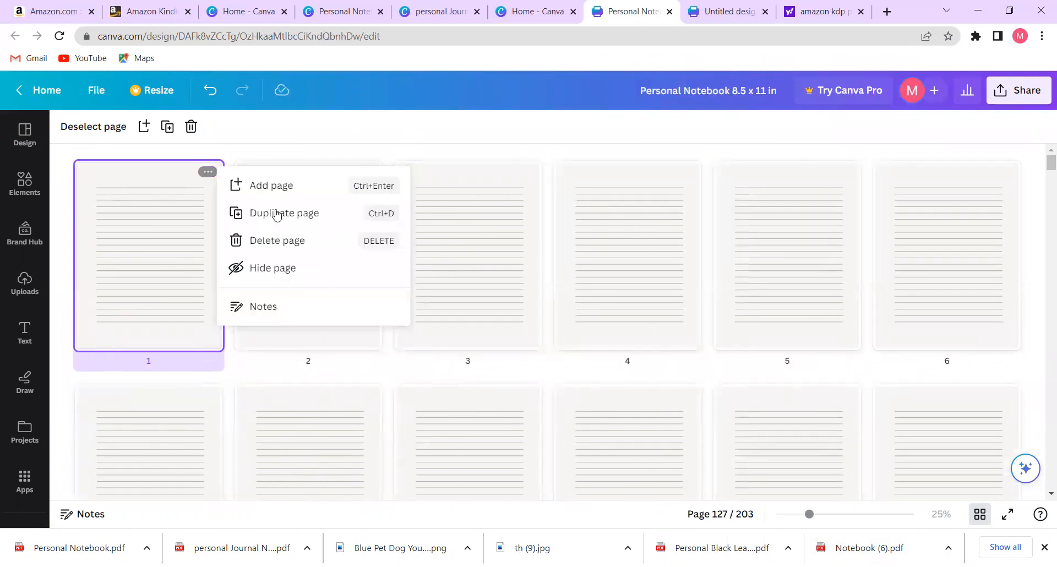
{"action": "left_click", "coordinate": [270, 244]}
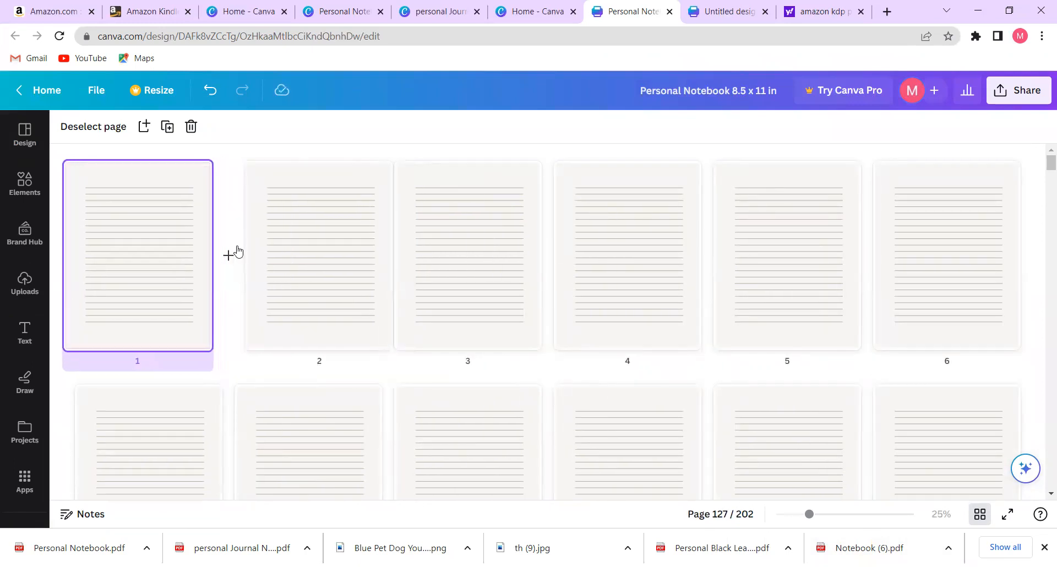
{"action": "left_click", "coordinate": [207, 172]}
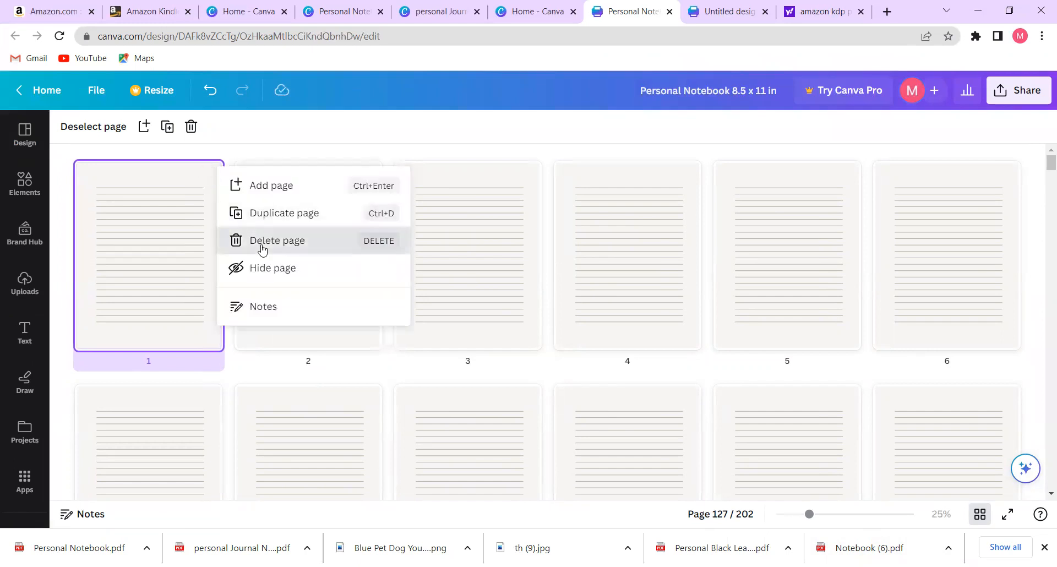
{"action": "left_click", "coordinate": [262, 242]}
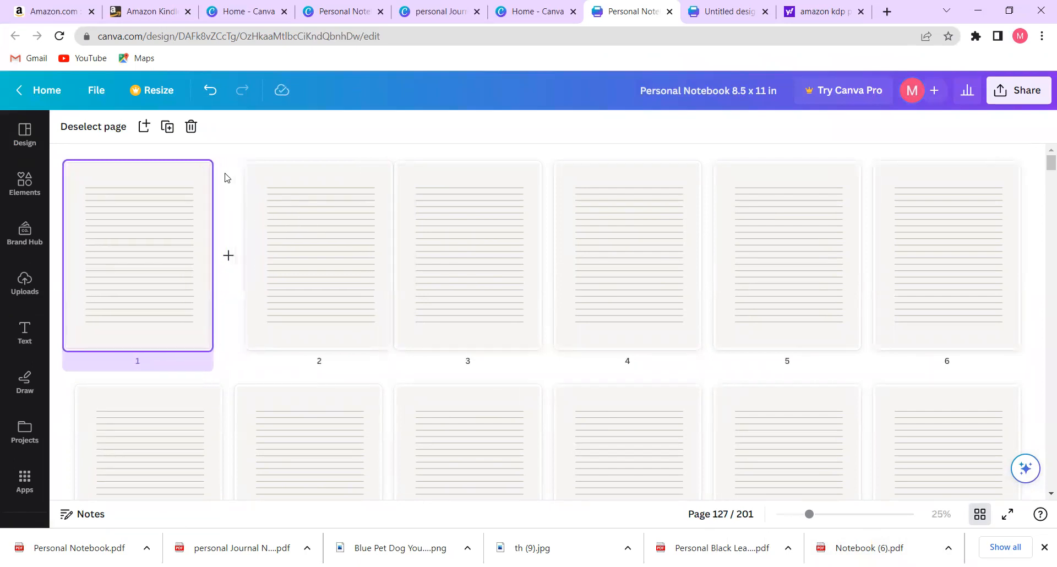
{"action": "mouse_move", "coordinate": [204, 172]}
{"action": "left_click", "coordinate": [207, 171]}
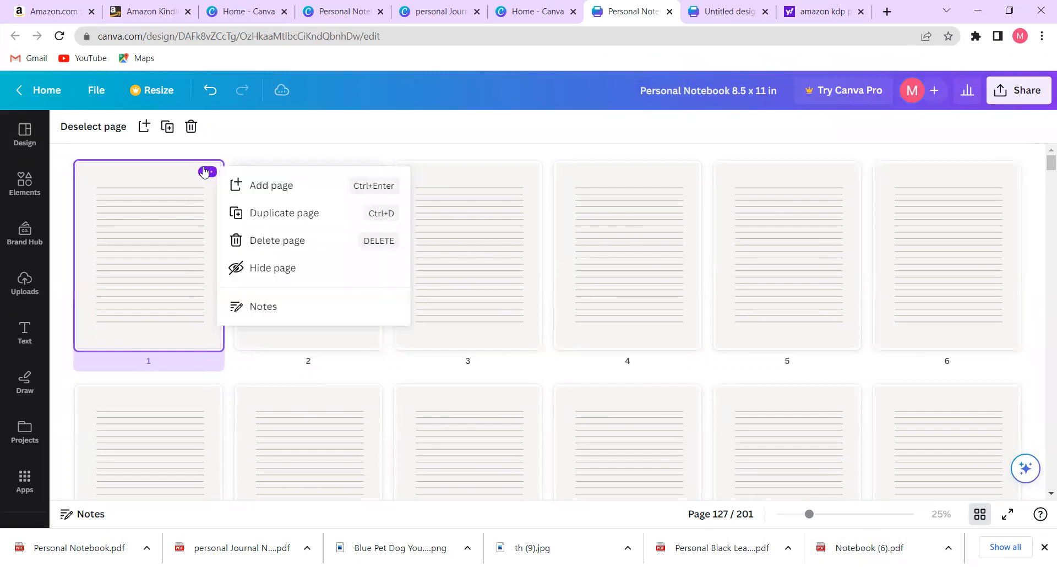
{"action": "left_click", "coordinate": [271, 240]}
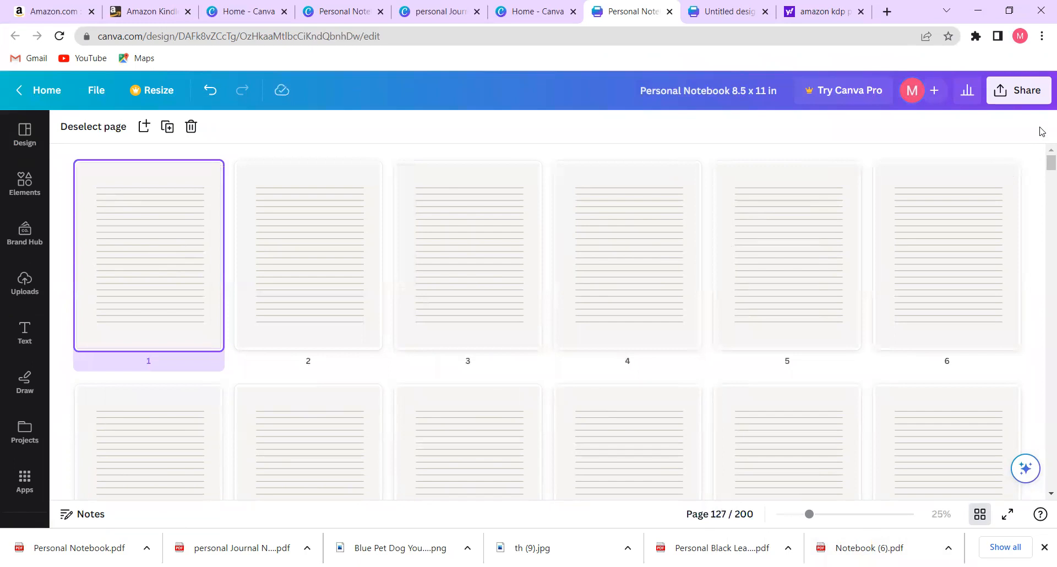
Download all 200 pages of the notebook interior as PDF Print with the RGB color profile.
{"action": "left_click", "coordinate": [1031, 94]}
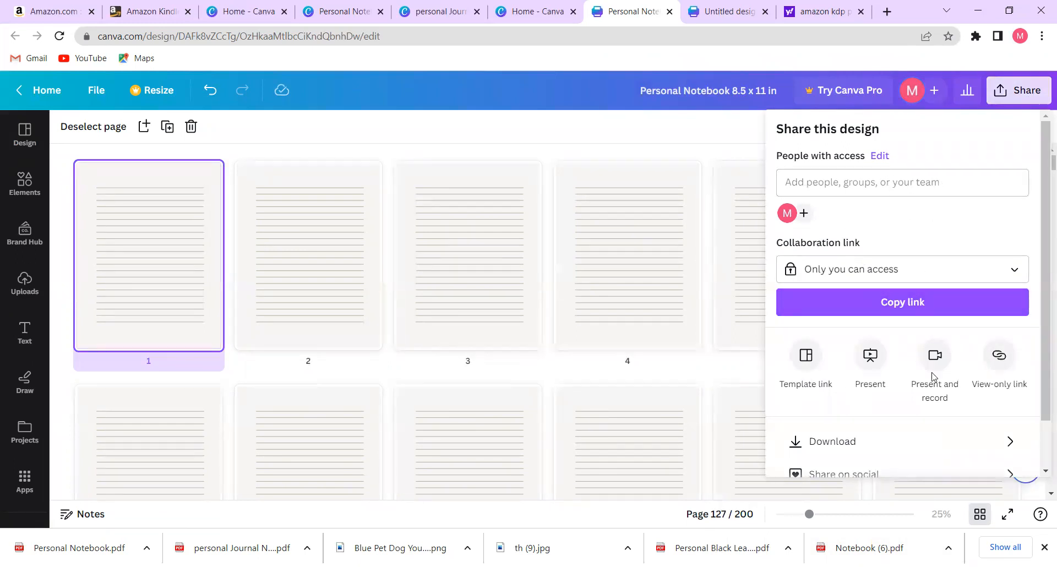
{"action": "left_click", "coordinate": [840, 449]}
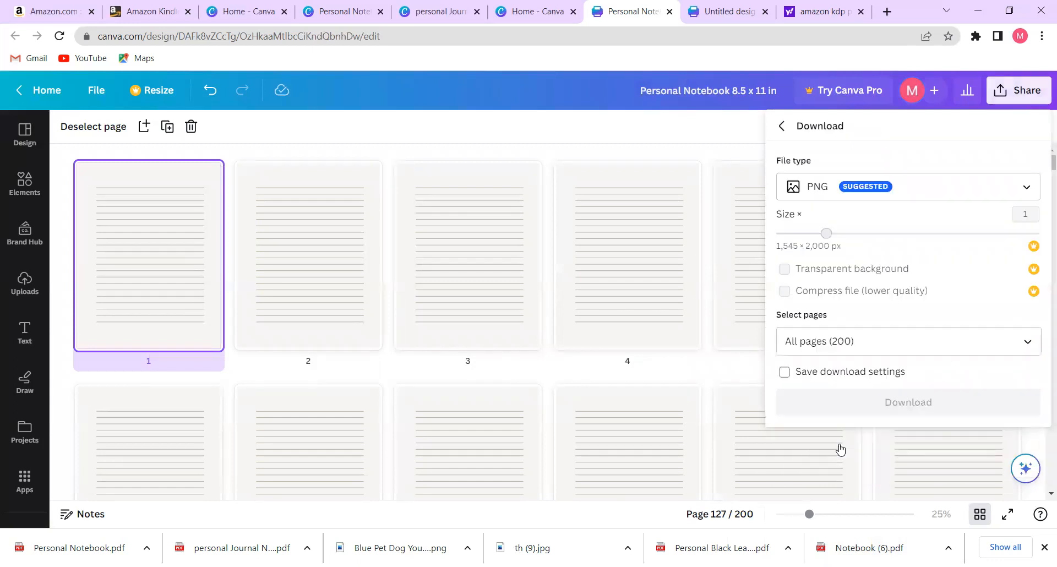
{"action": "left_click", "coordinate": [922, 195]}
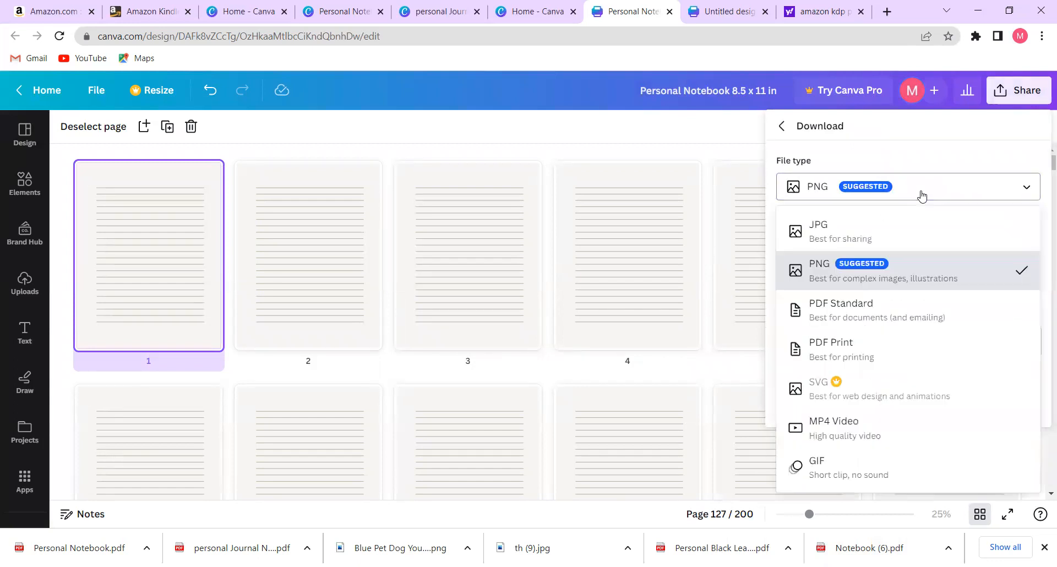
{"action": "left_click", "coordinate": [870, 356]}
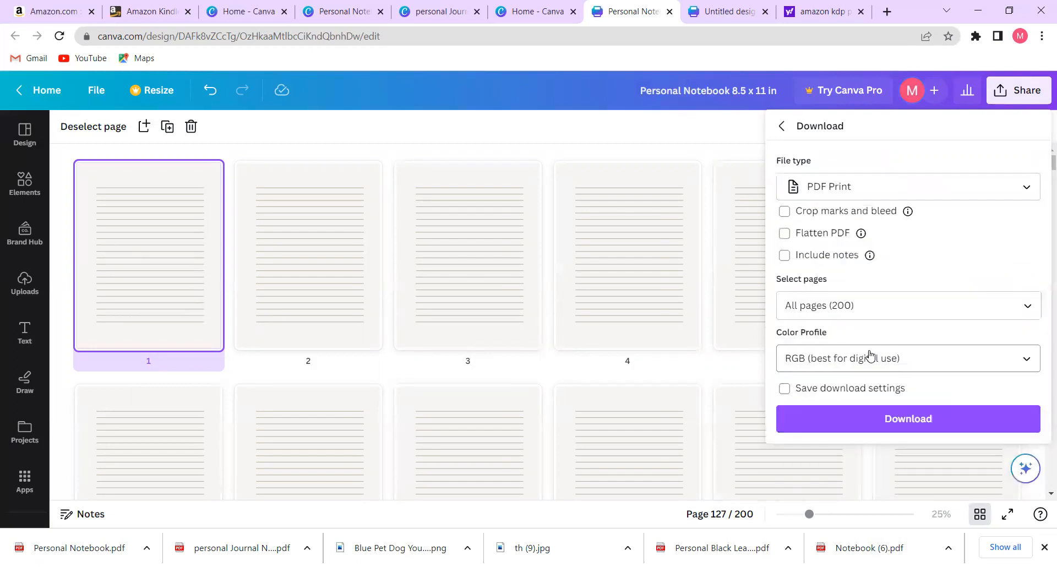
{"action": "left_click", "coordinate": [890, 419]}
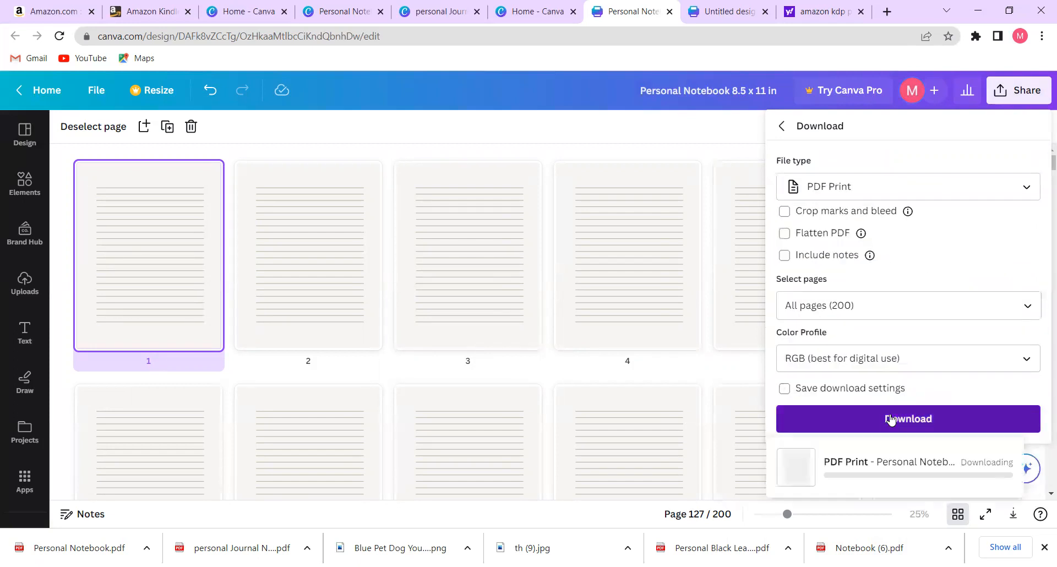